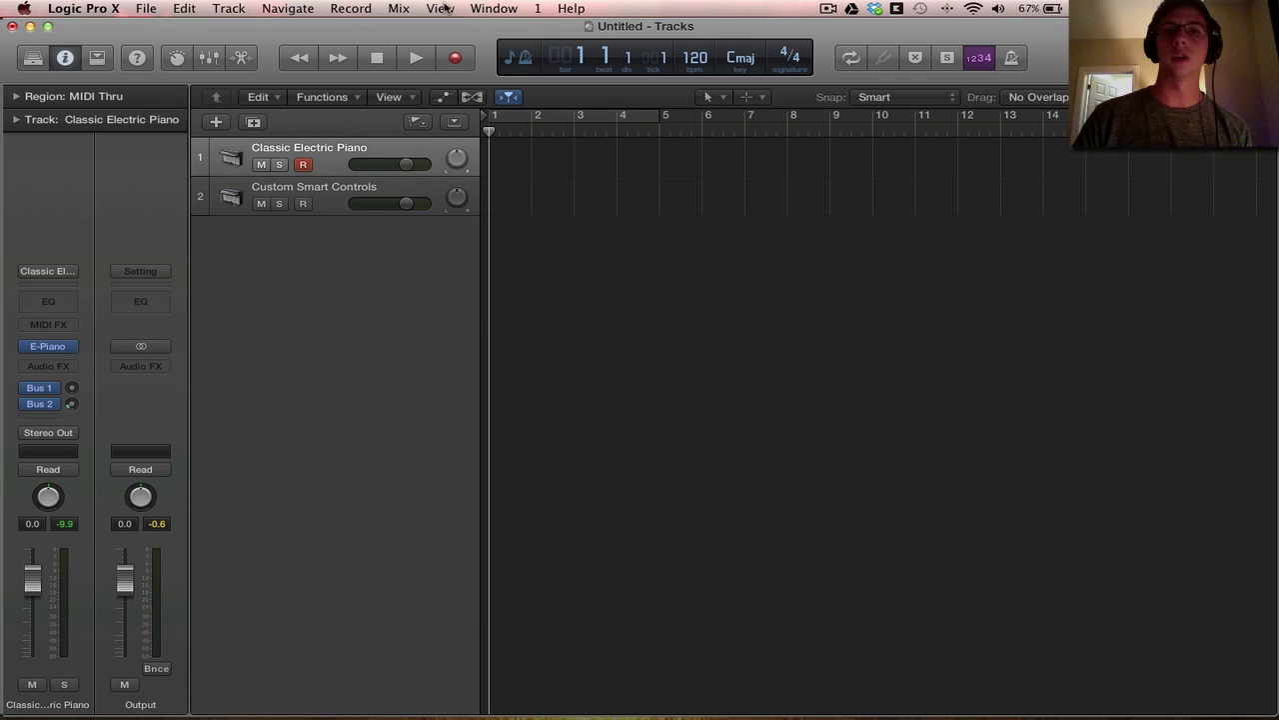
- Show the Smart Controls pane for the Classic Electric Piano track from the View menu
left_click(441, 8)
left_click(522, 88)
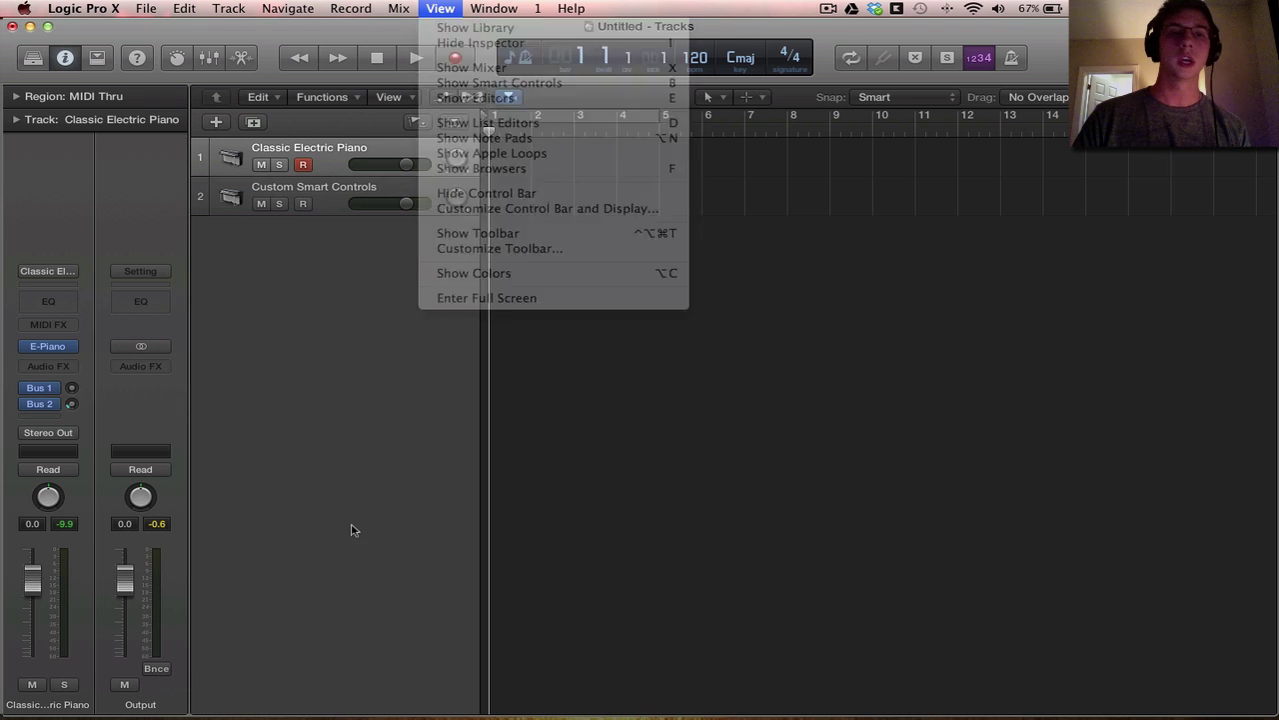
left_click(177, 59)
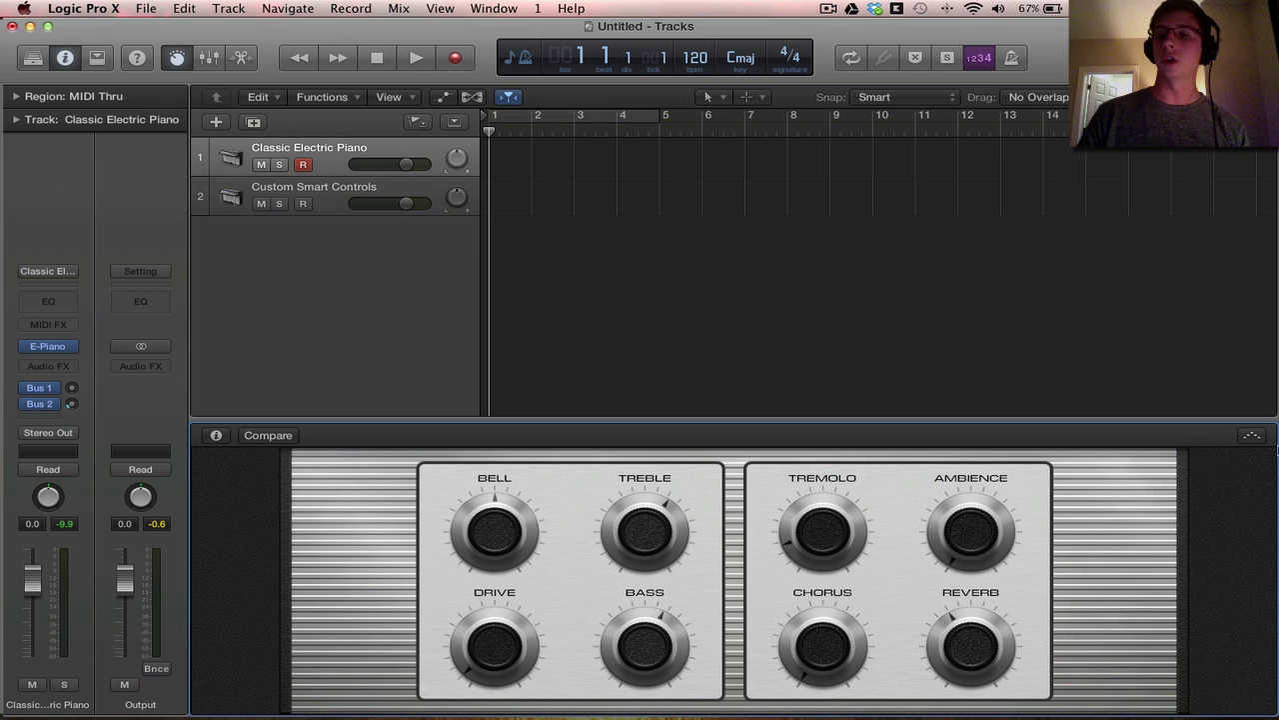
- Add an Arpeggiator to the piano track and set its Note Order to Up & Down
left_click(1252, 437)
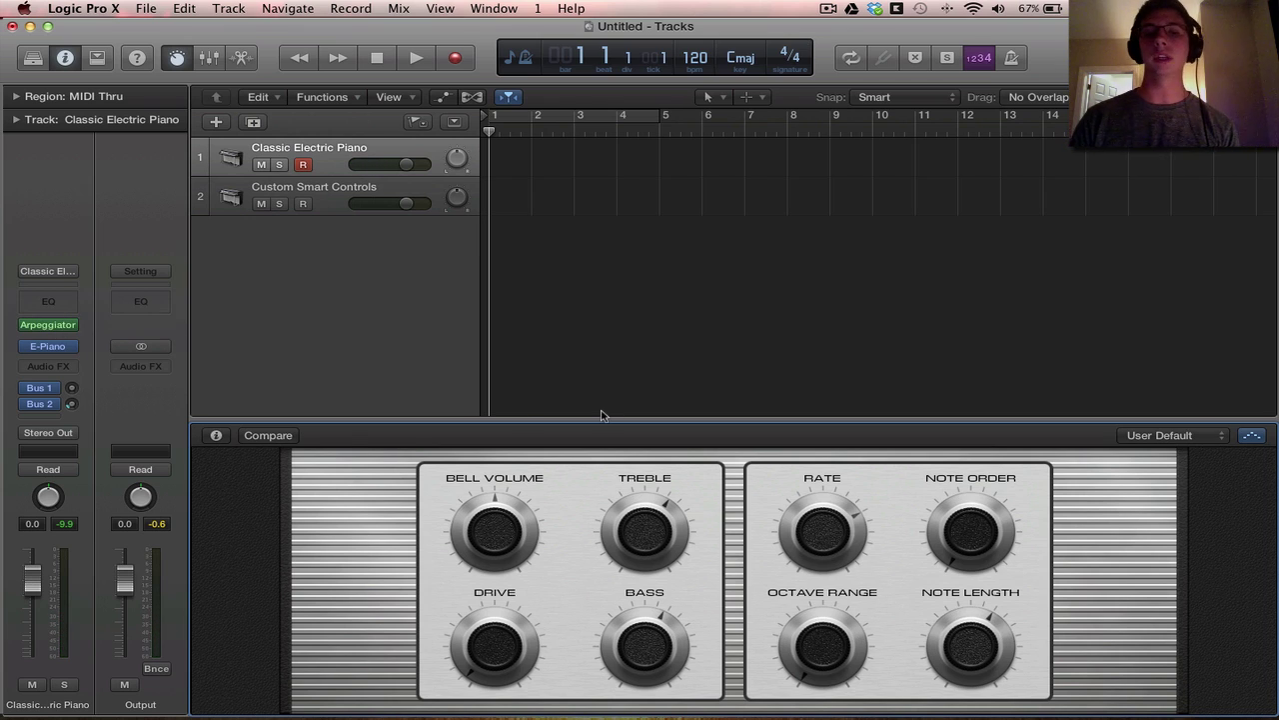
left_click(50, 325)
left_click_drag(658, 97, 638, 92)
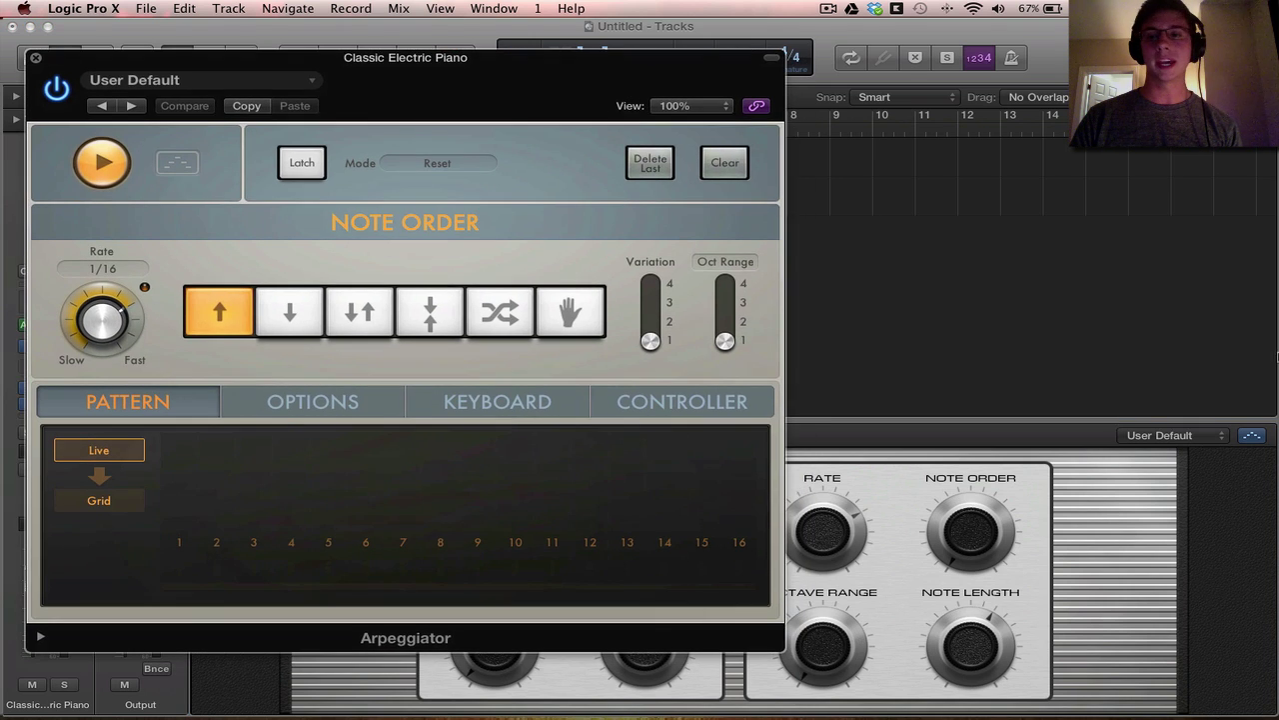
left_click(1221, 434)
mouse_move(1205, 455)
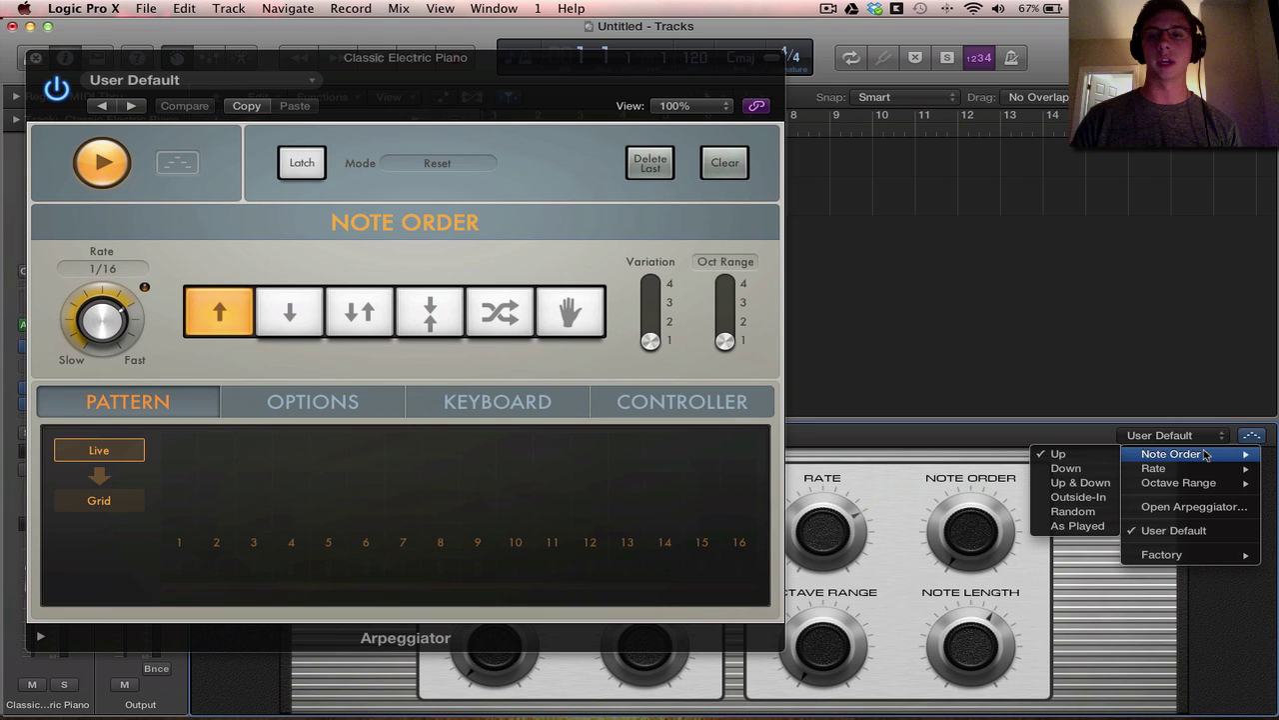
left_click(1079, 482)
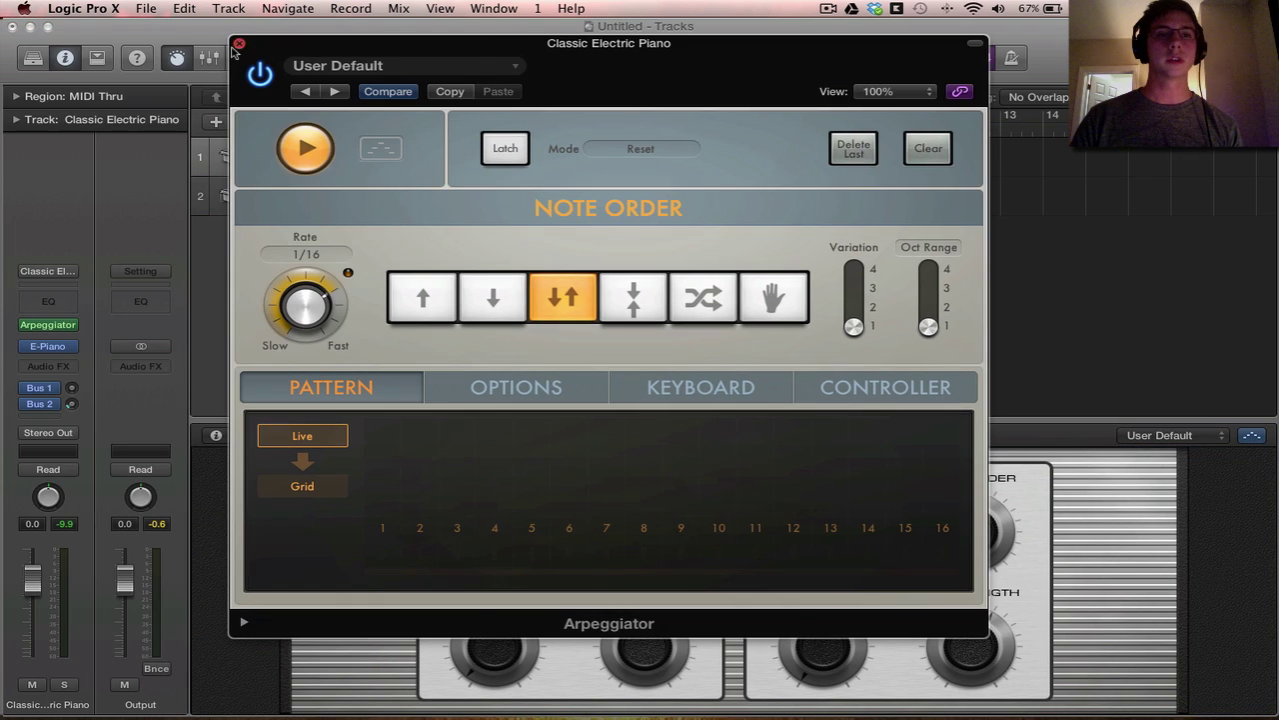
left_click(237, 52)
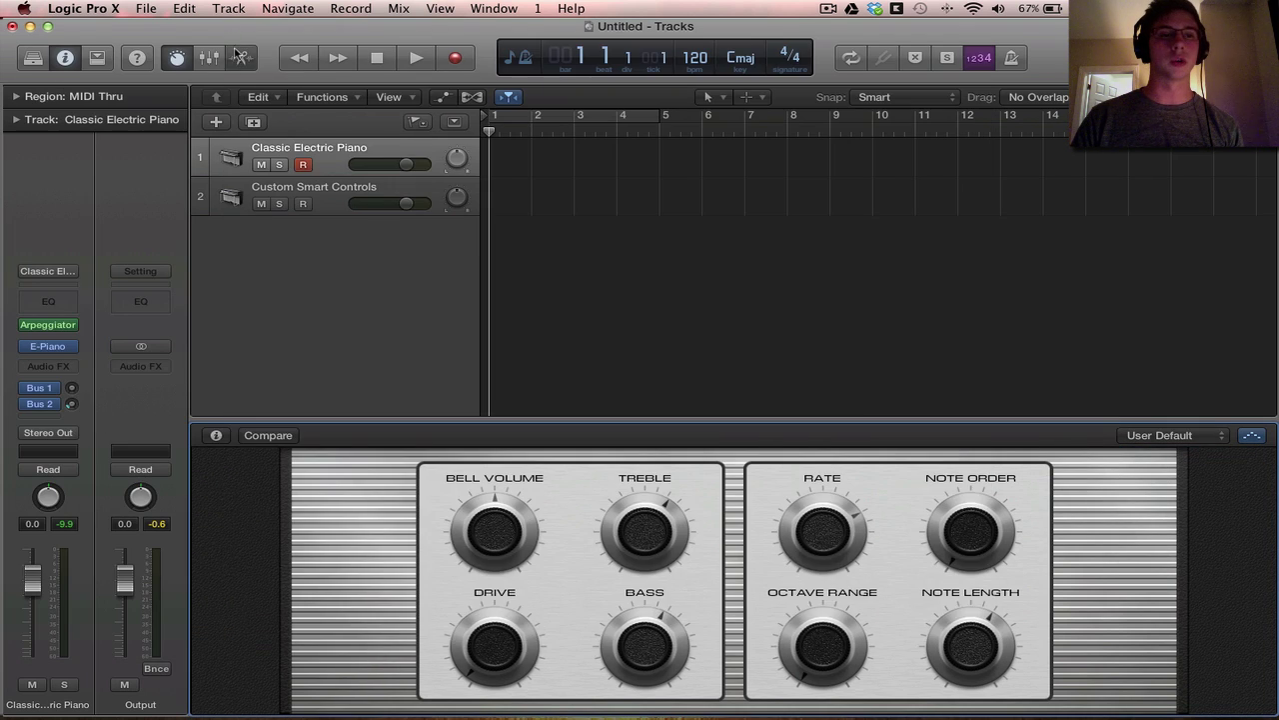
- Return to Smart Controls and set the MIDI FX slot to No Plug-in, removing the Arpeggiator
left_click(240, 57)
left_click(241, 57)
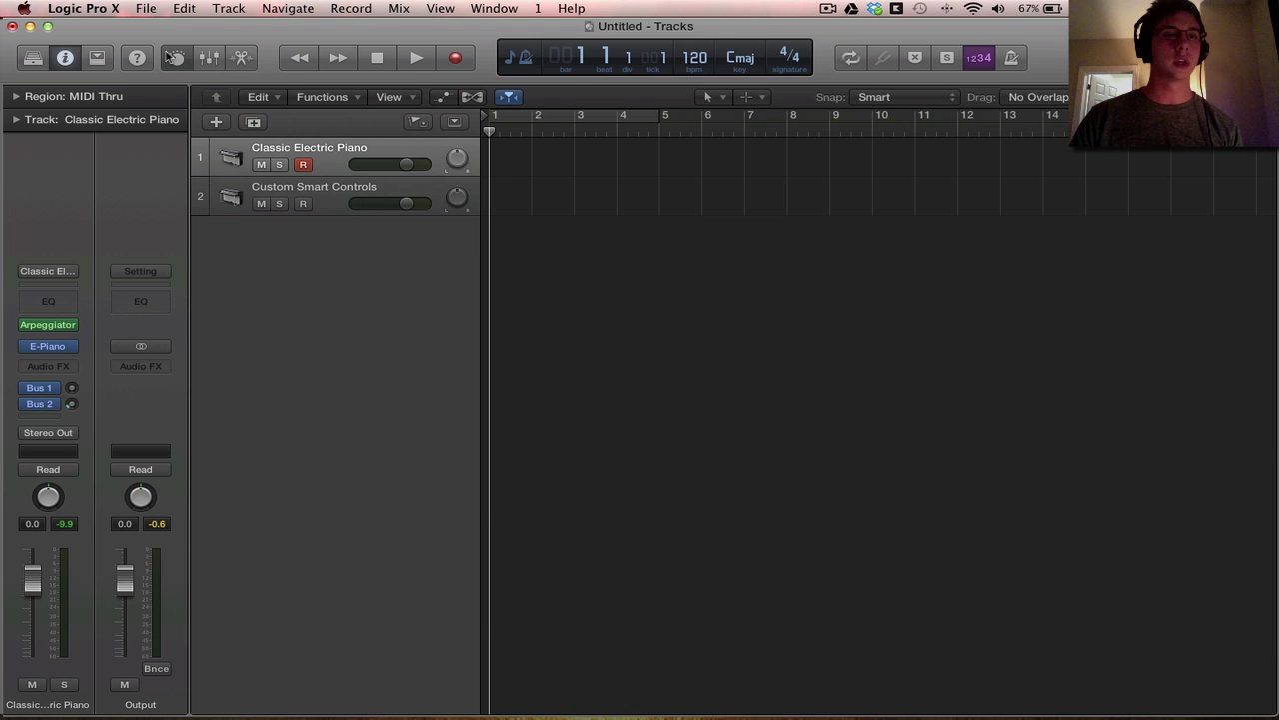
left_click(173, 57)
left_click(69, 325)
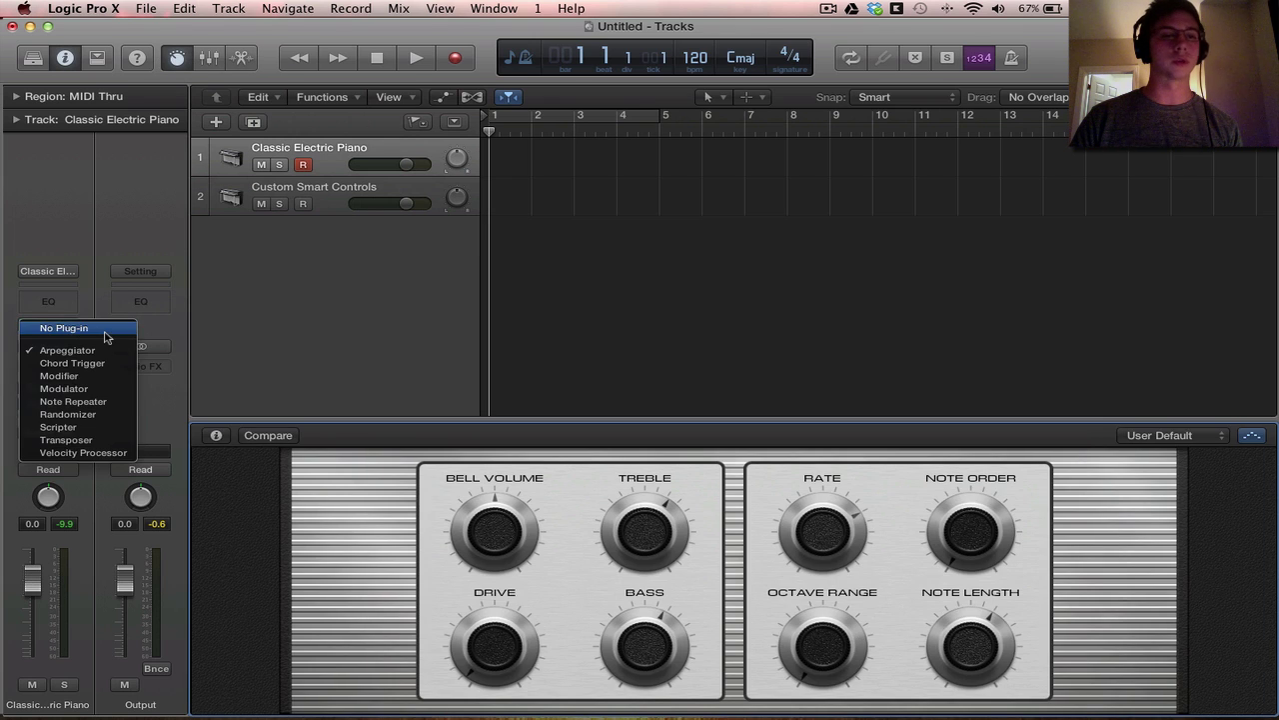
left_click(104, 330)
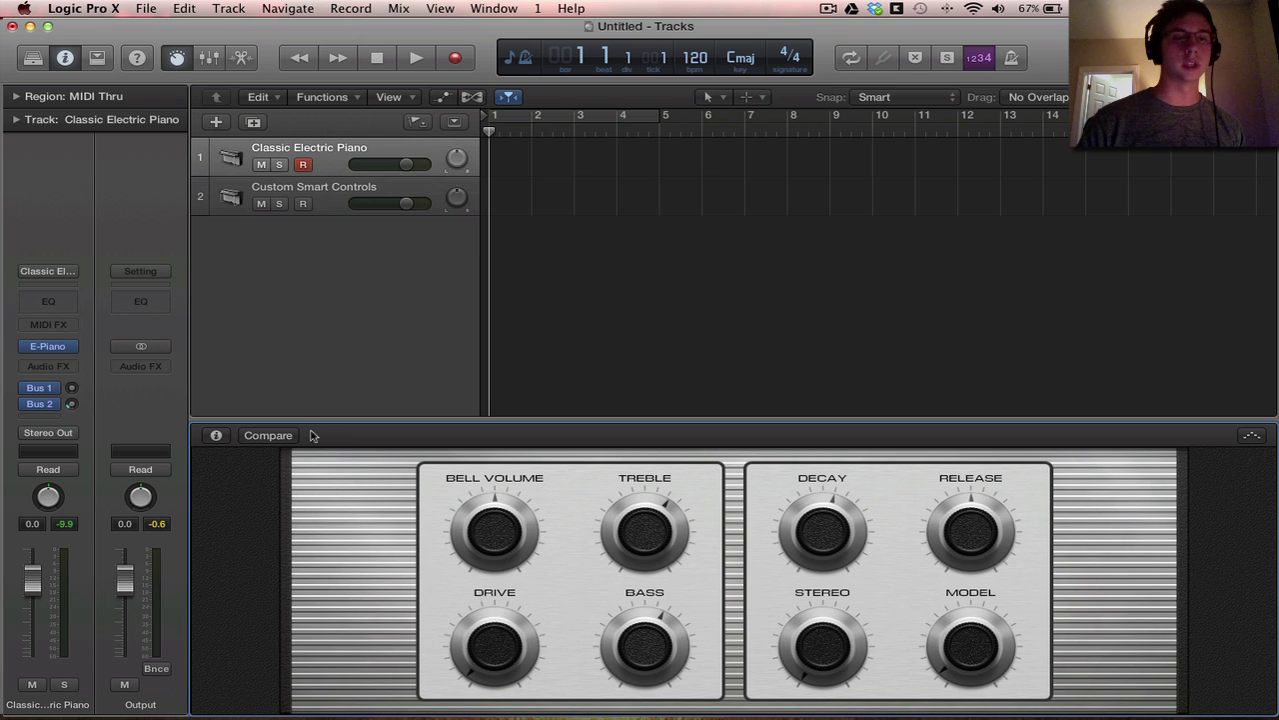
- Choose the Generic Wood 12 layout in the Smart Controls inspector, then hide the inspector
left_click(216, 435)
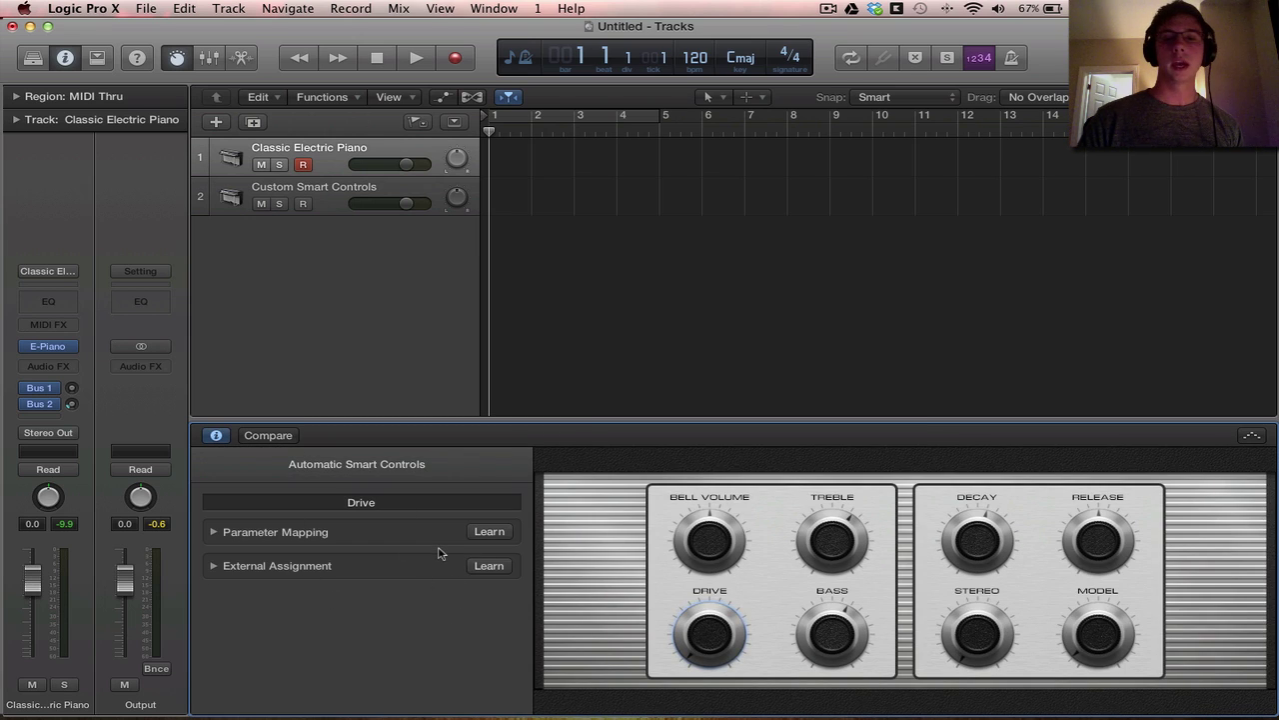
left_click(398, 470)
mouse_move(437, 560)
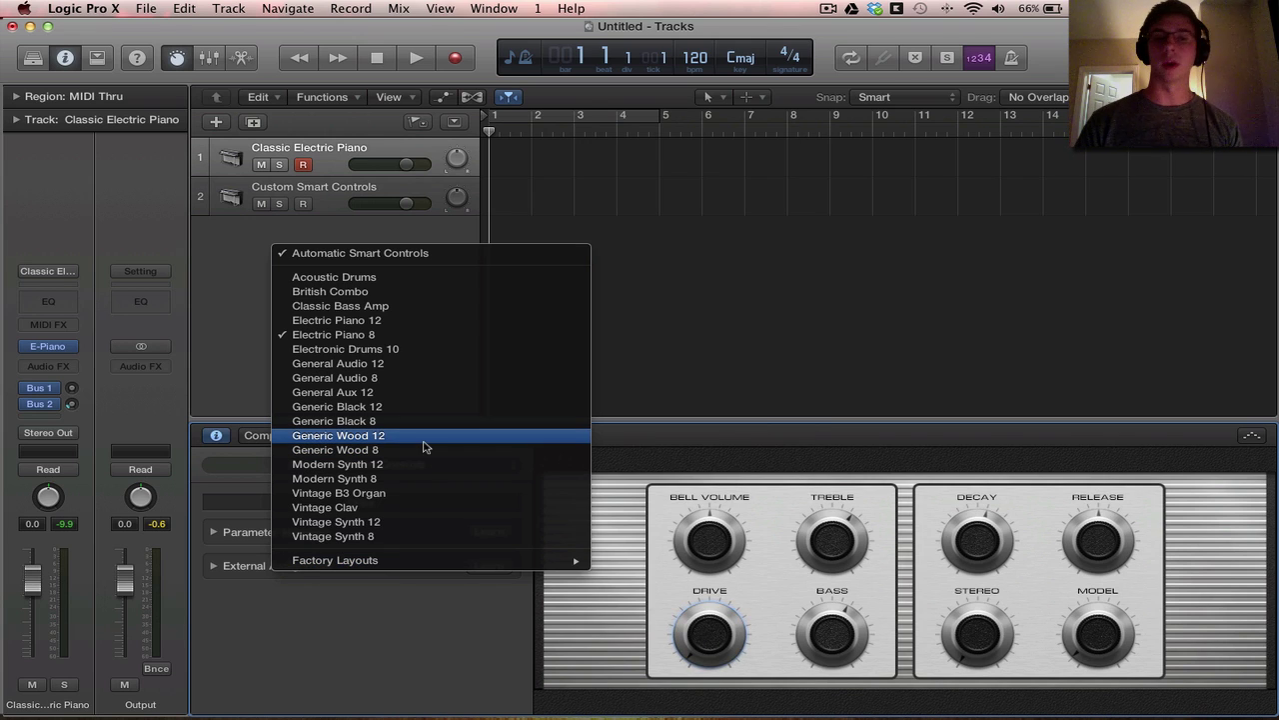
left_click(423, 440)
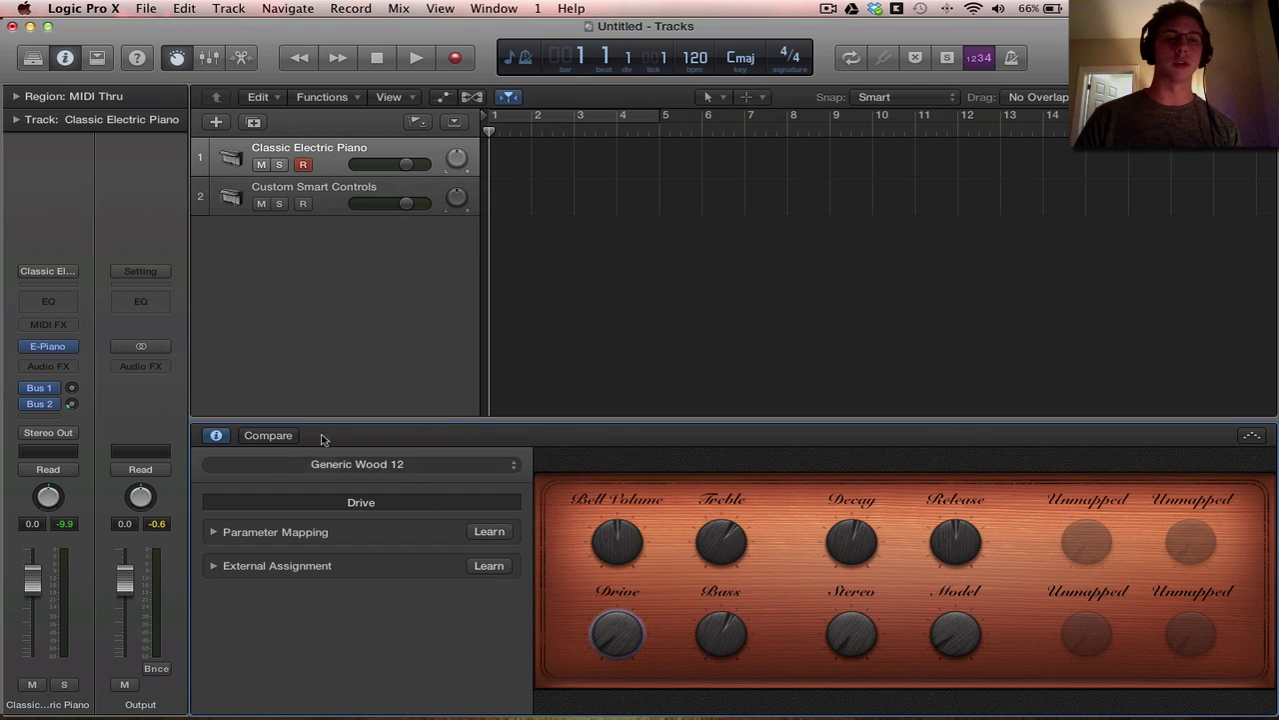
left_click(216, 436)
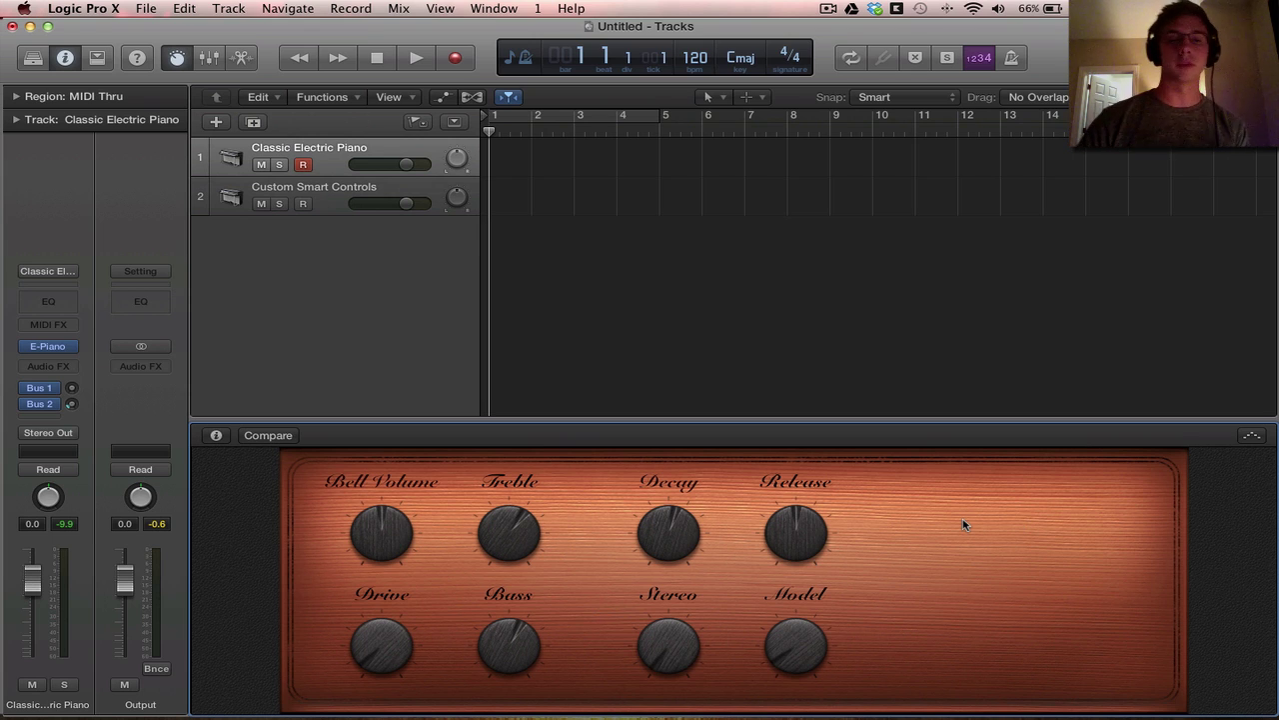
- Learn a hardware knob for Drive's External Assignment as Control Change Ch 1, 72
left_click(216, 435)
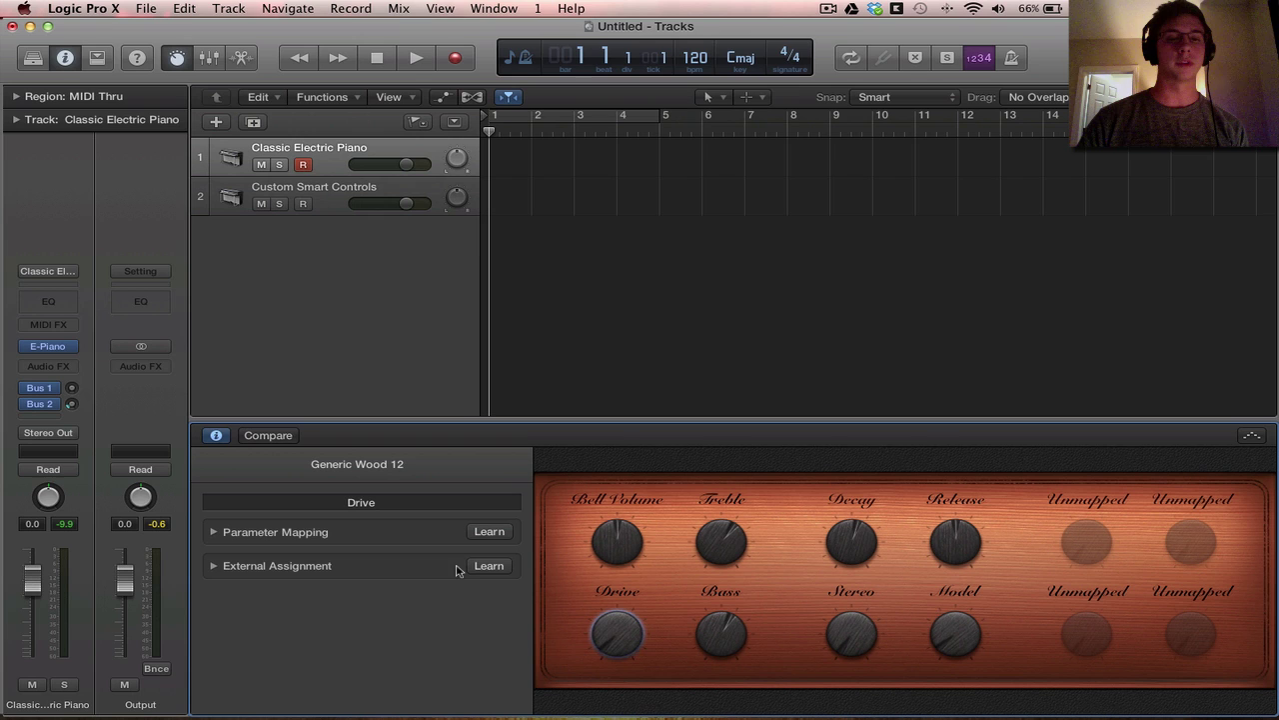
left_click(237, 573)
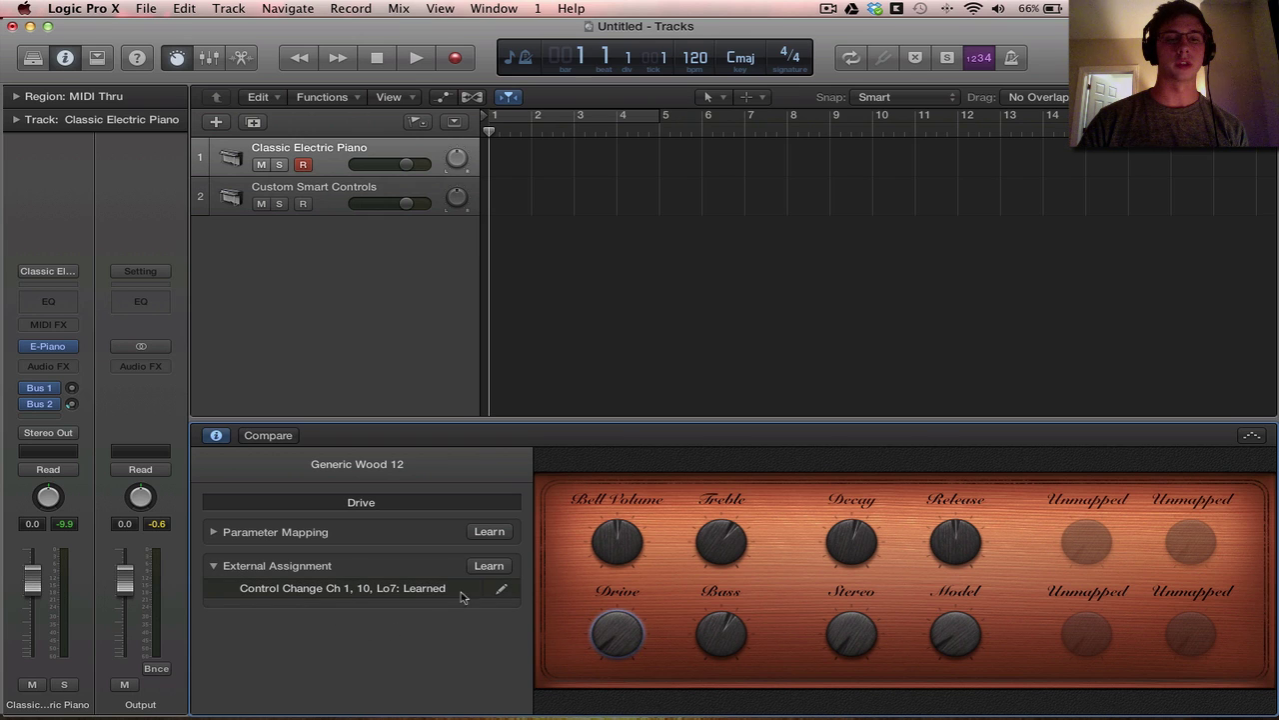
left_click(487, 565)
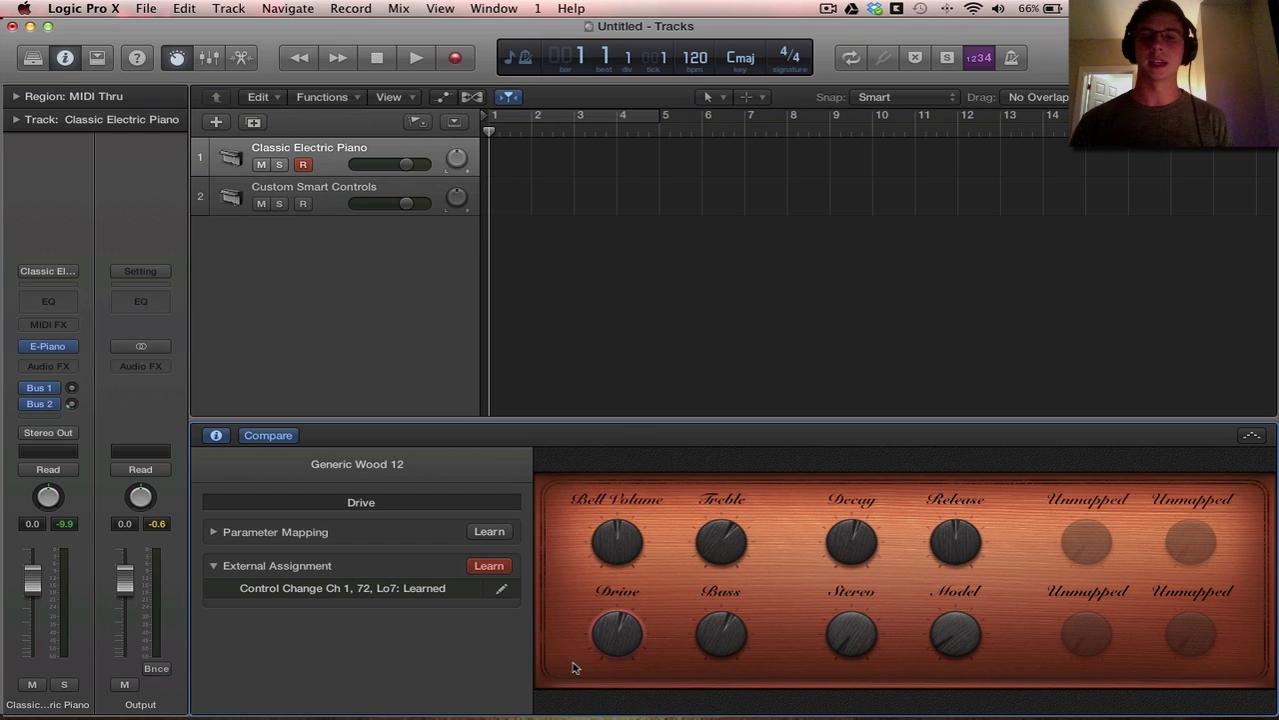
left_click(488, 565)
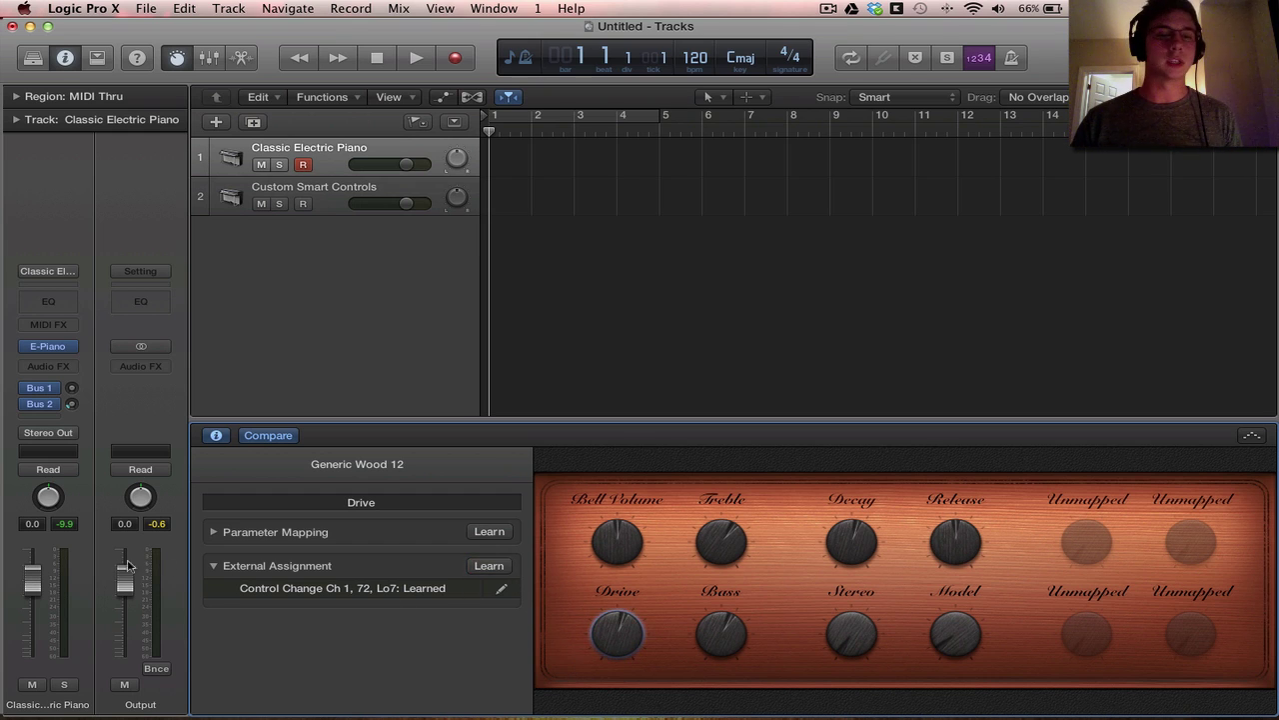
left_click(212, 566)
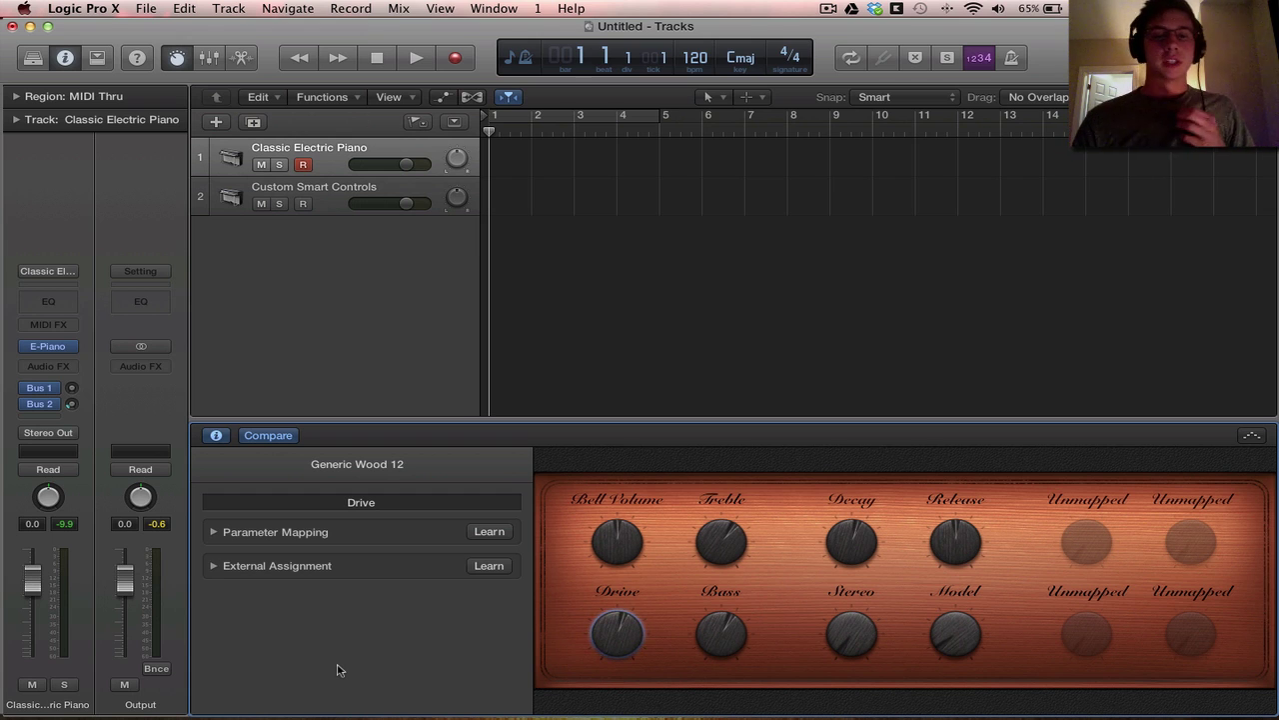
- Expand Drive's Parameter Mapping and browse the Drive Gain row's Main, 1 E-Piano and Non-automatable submenus
left_click(250, 534)
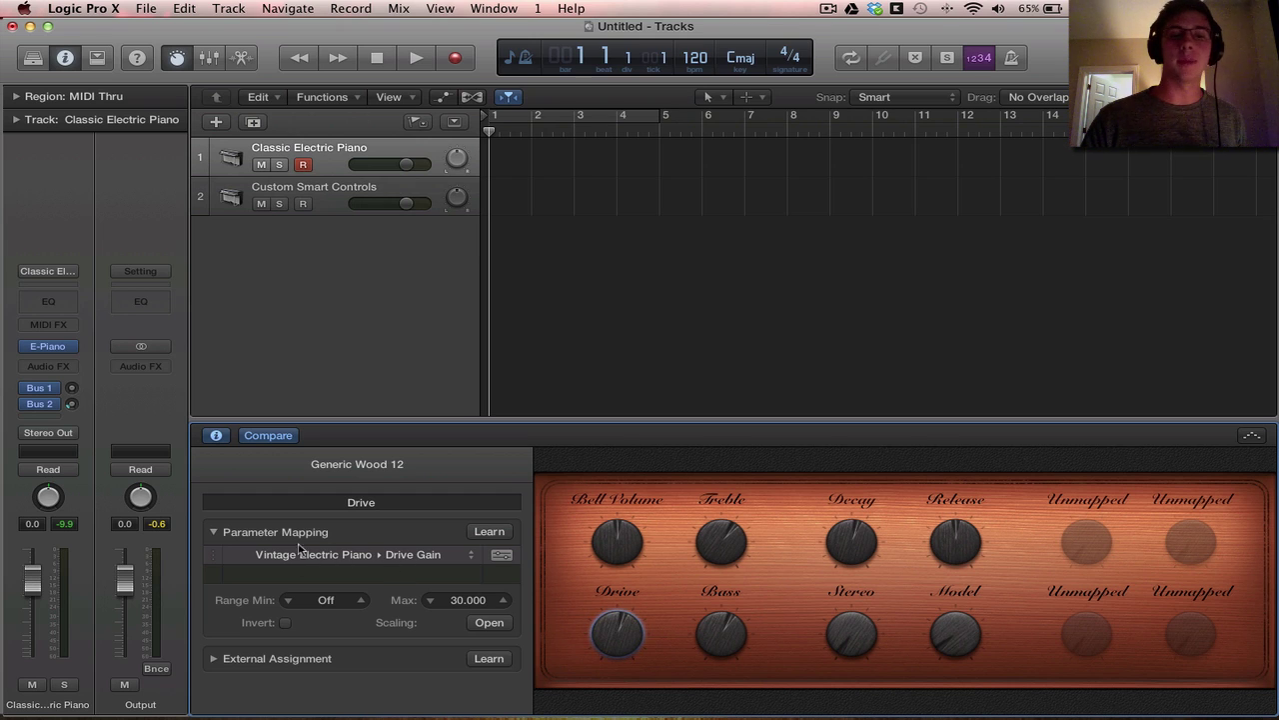
right_click(415, 554)
mouse_move(490, 660)
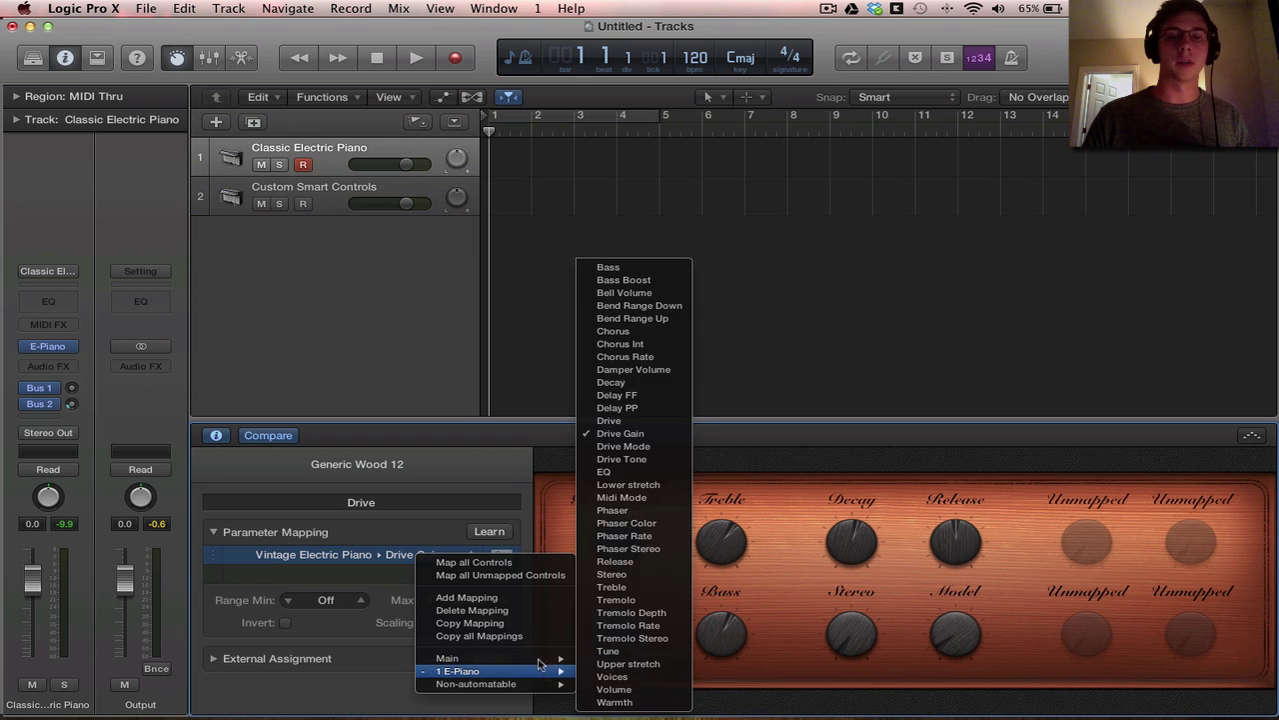
mouse_move(540, 672)
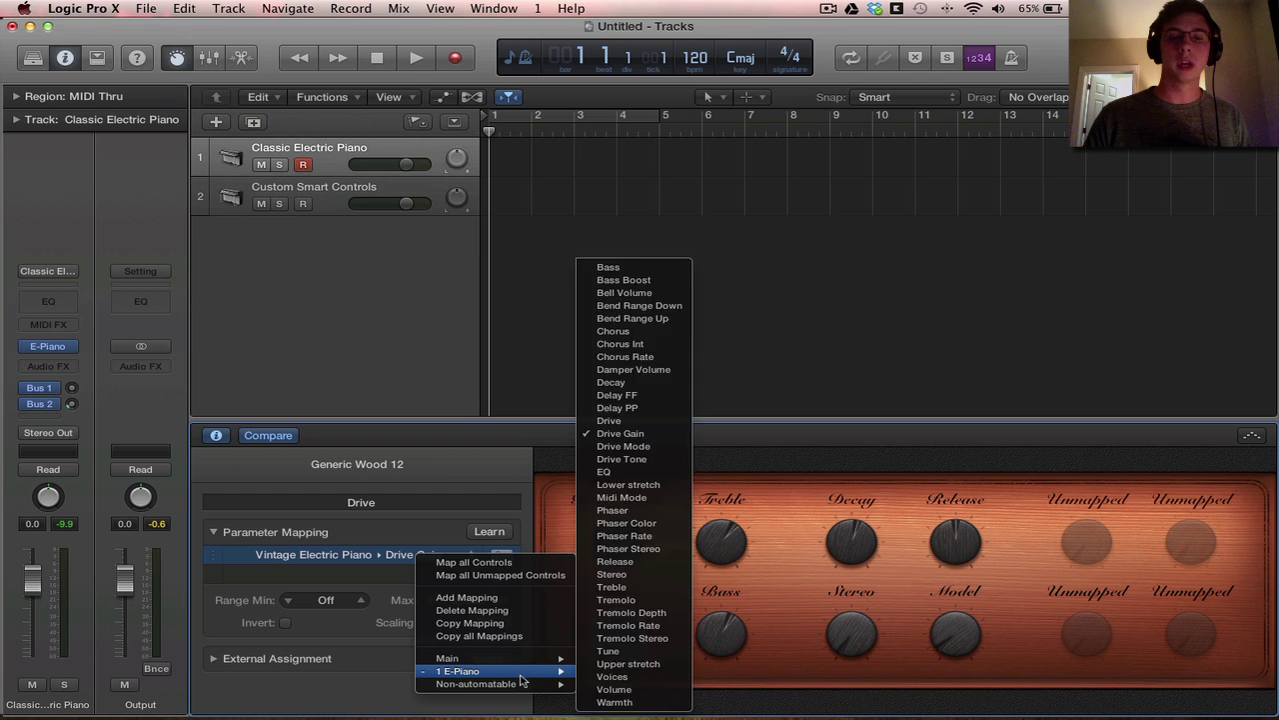
- Insert a stereo Chorus from the Modulation category into the piano's Audio FX slot
left_click(374, 711)
left_click(70, 368)
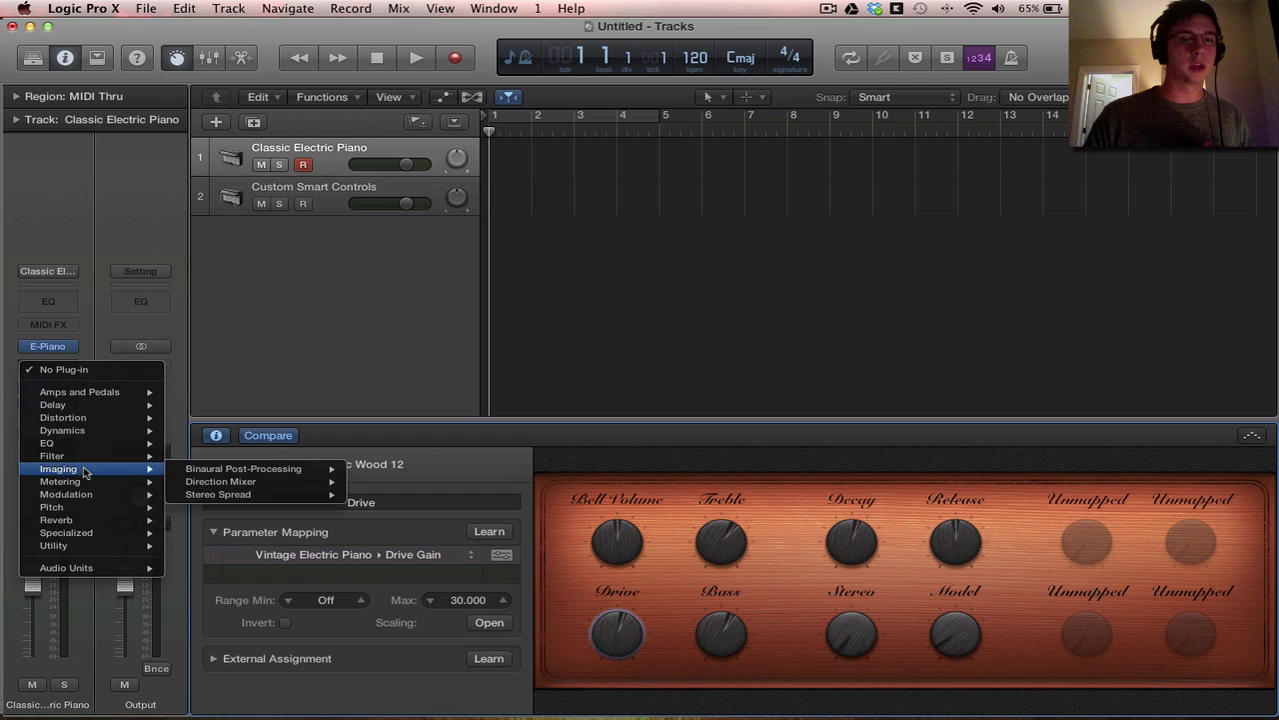
mouse_move(150, 494)
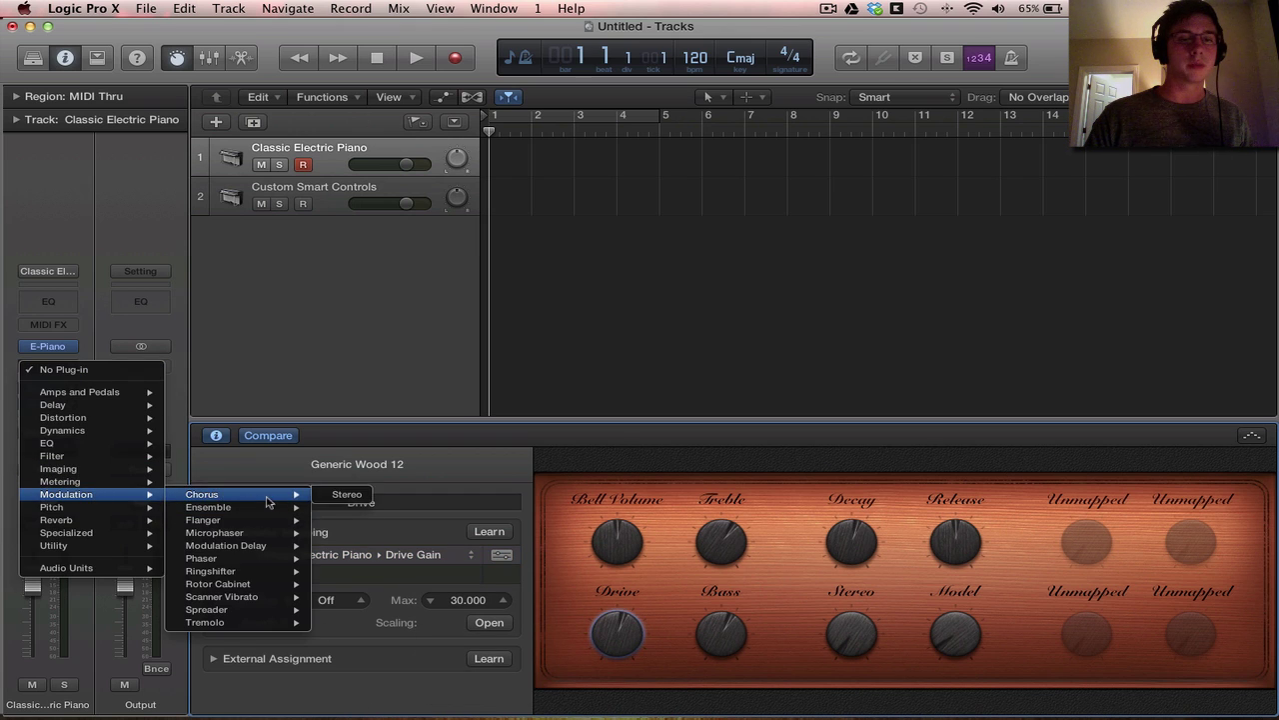
left_click(335, 673)
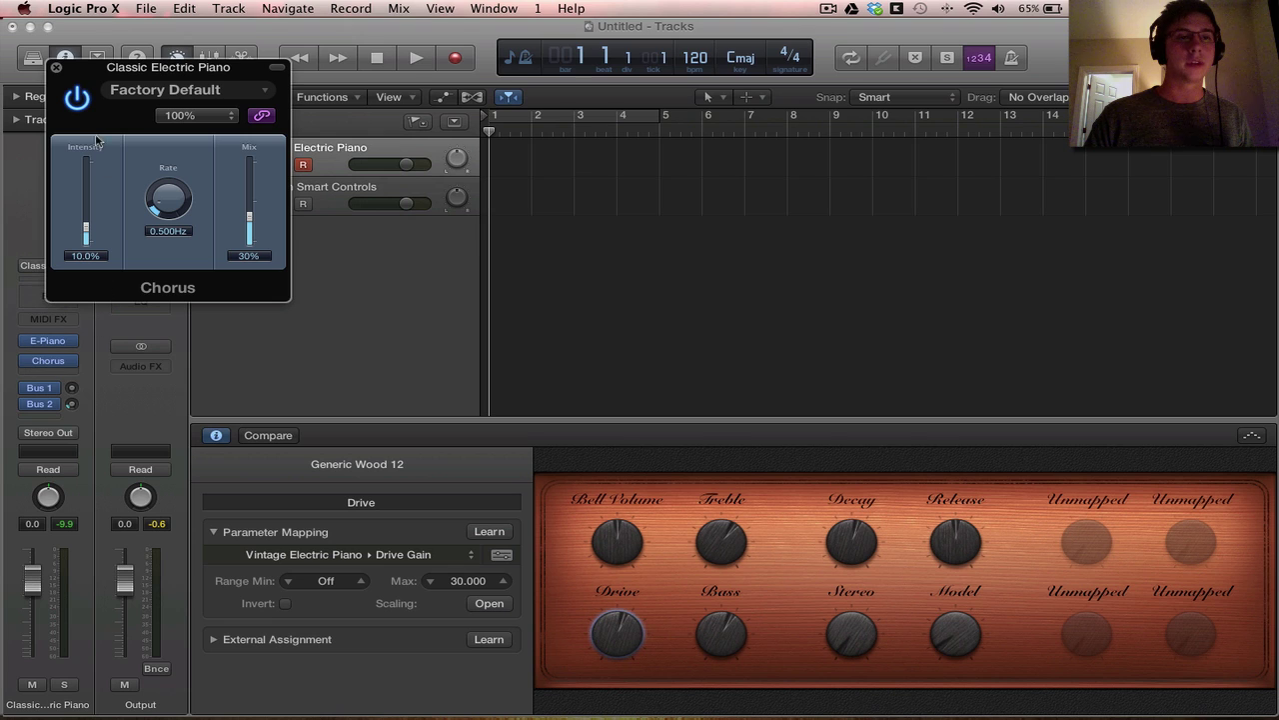
left_click(57, 70)
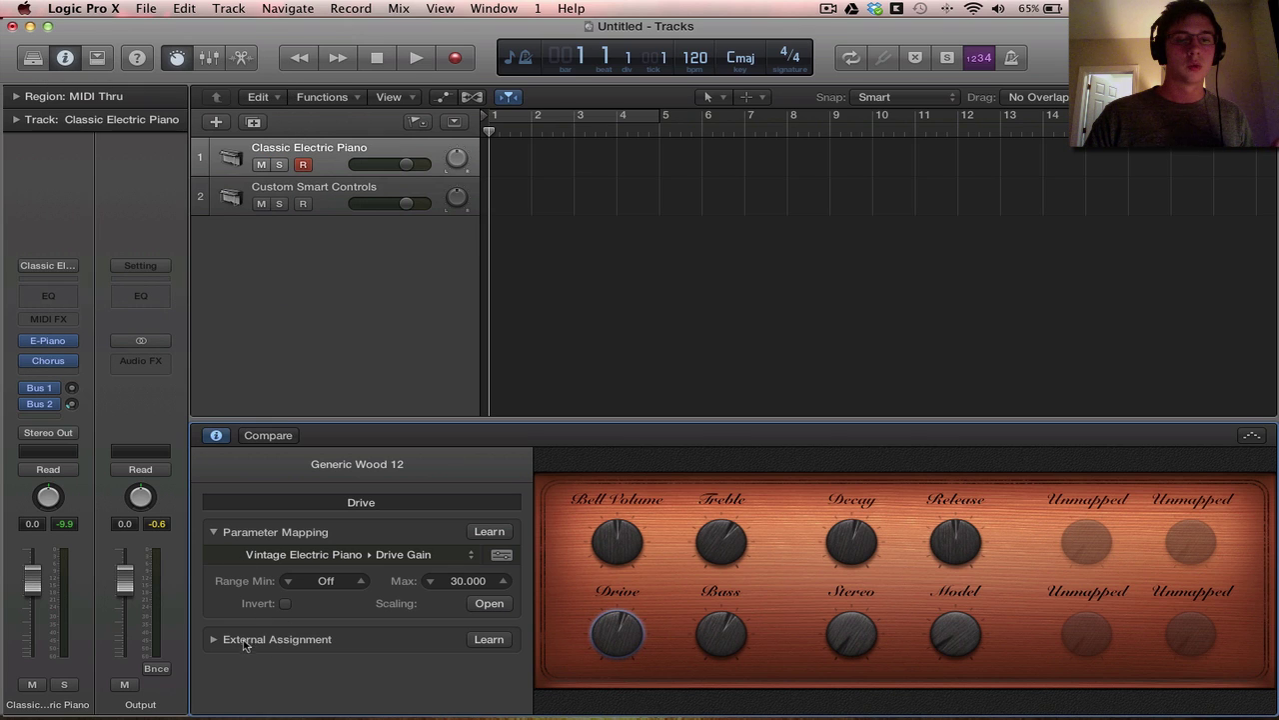
- Browse the Drive mapping popup to view the 2 Chorus parameters without changing the mapping
left_click(453, 557)
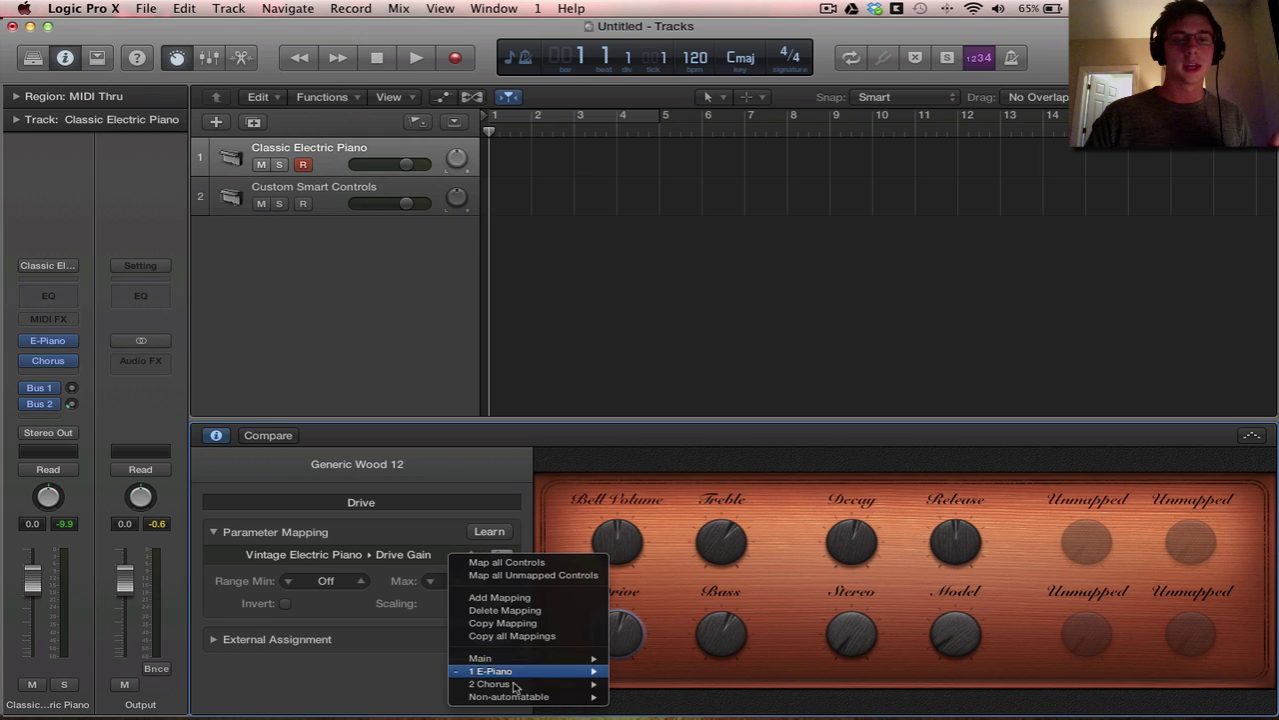
mouse_move(560, 684)
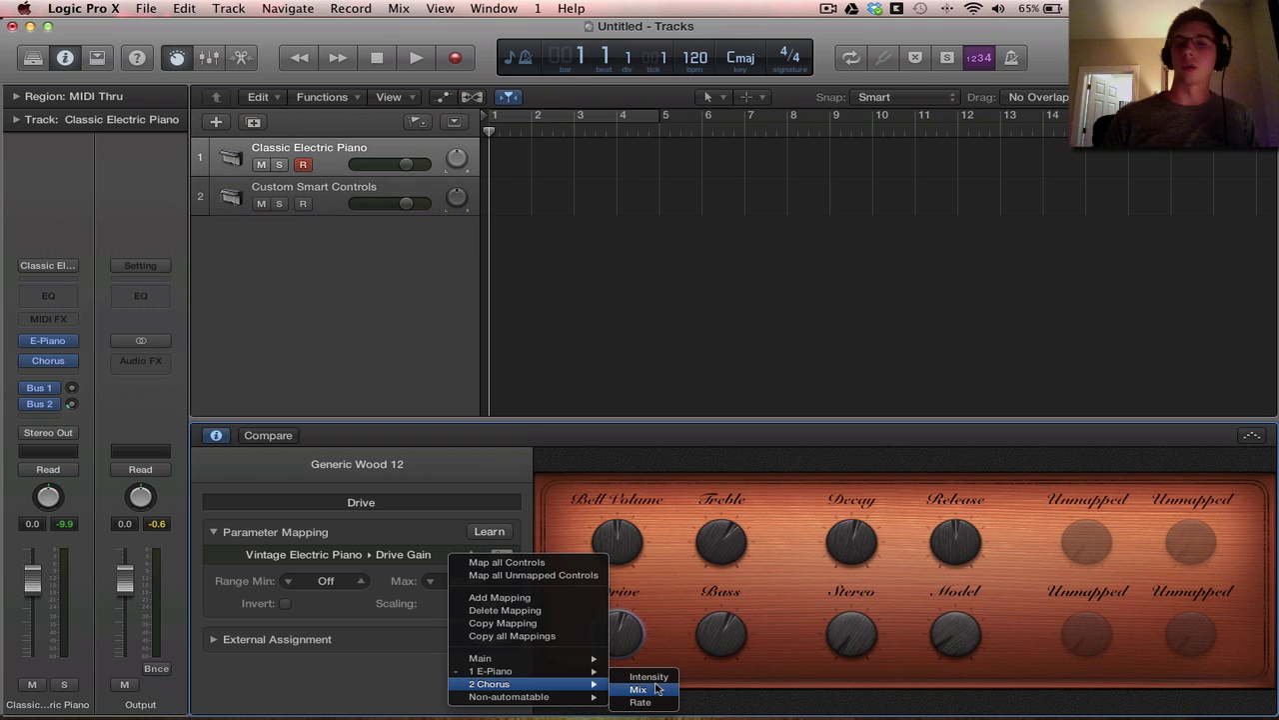
left_click(656, 689)
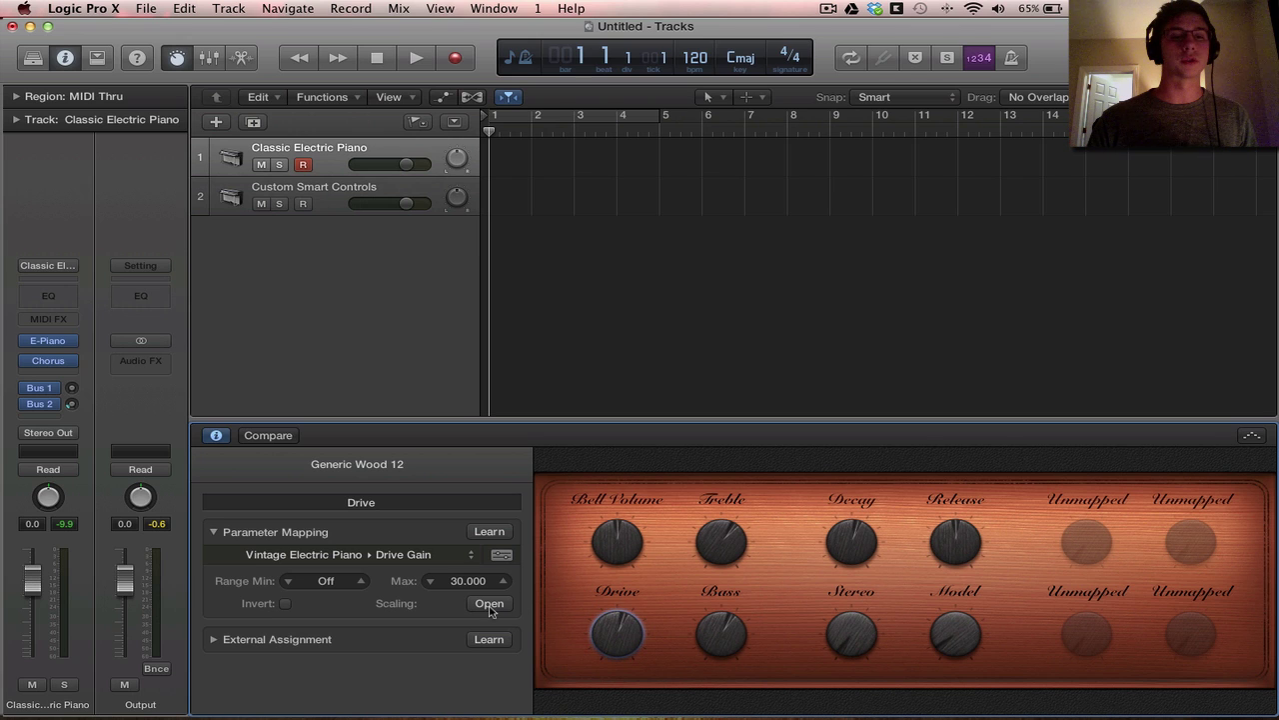
- Set the Chorus slot to No Plug-in, then reopen the Drive knob's mapping options
left_click(70, 361)
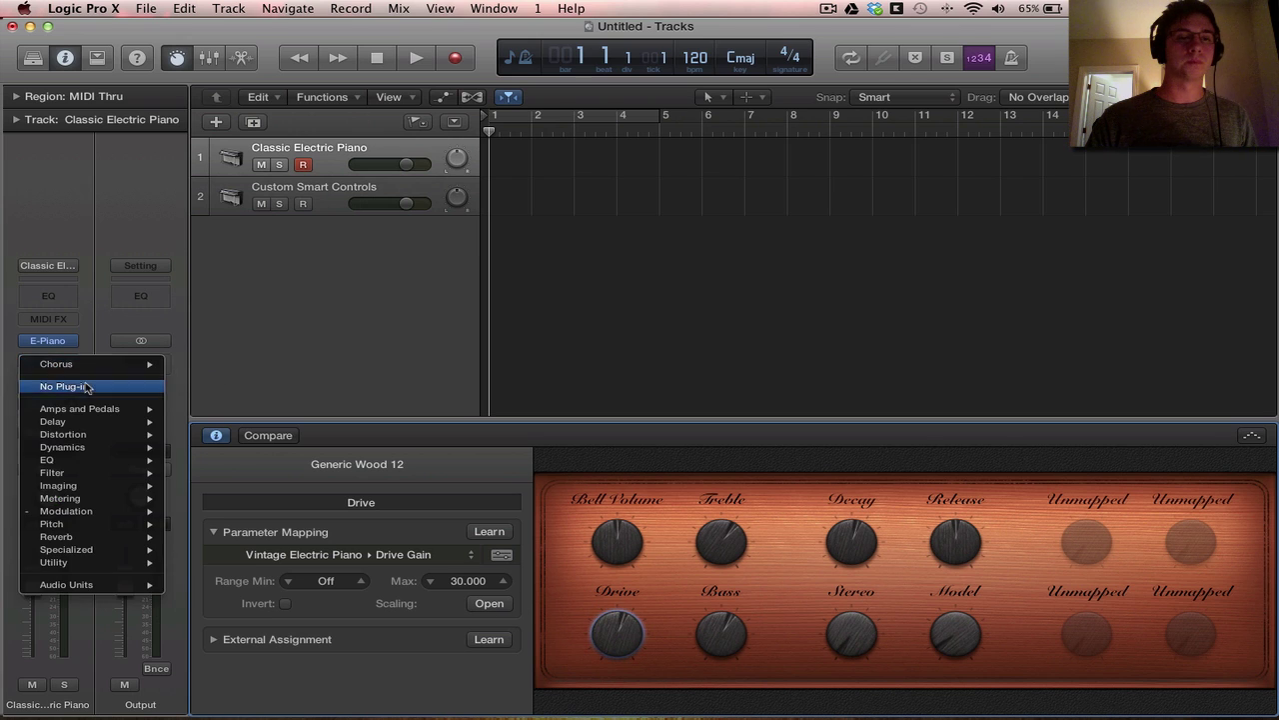
left_click(87, 386)
right_click(413, 559)
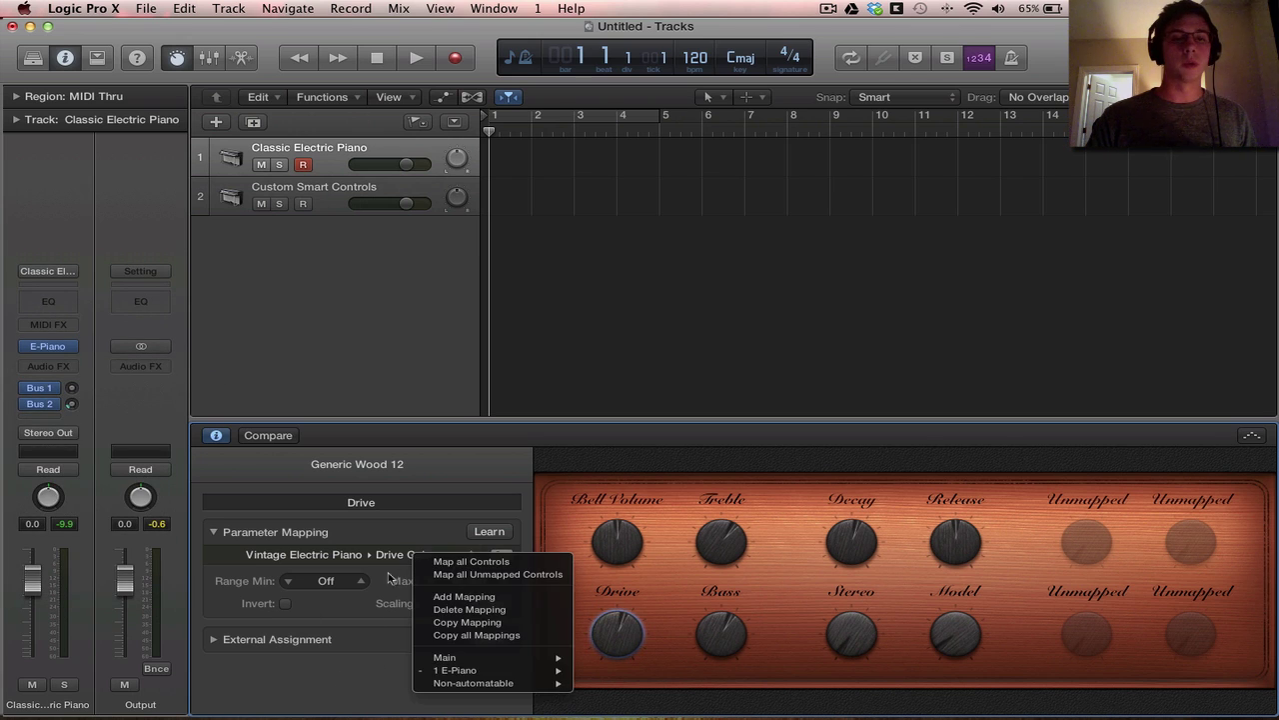
left_click(323, 570)
right_click(407, 557)
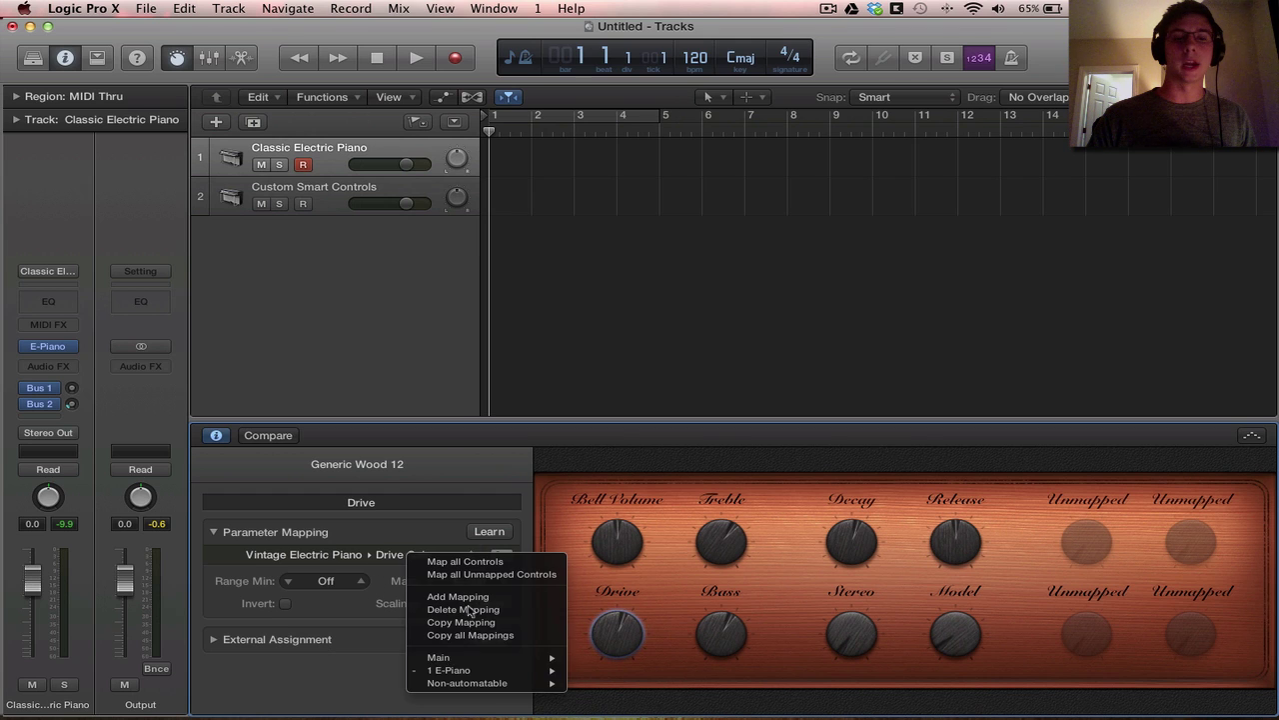
- Keep Drive Gain mapped, raise Range Min to 15.666, and open the Vintage Electric Piano window
mouse_move(452, 670)
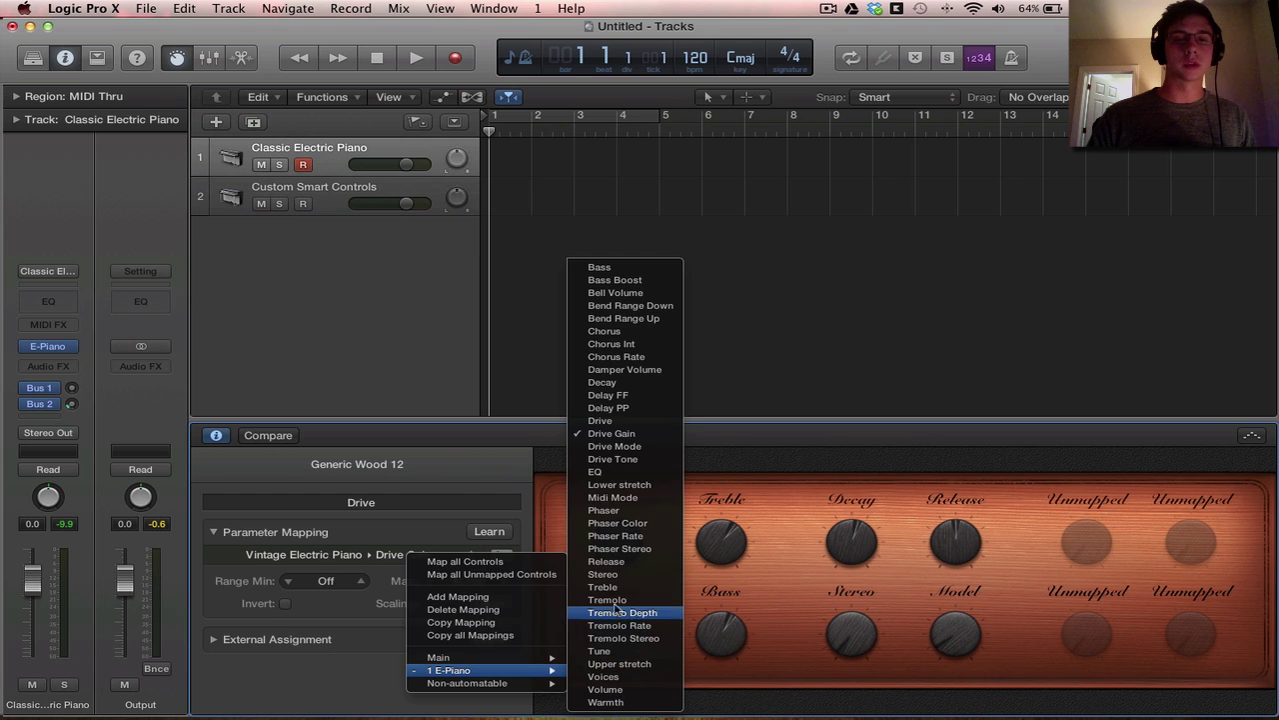
left_click(639, 435)
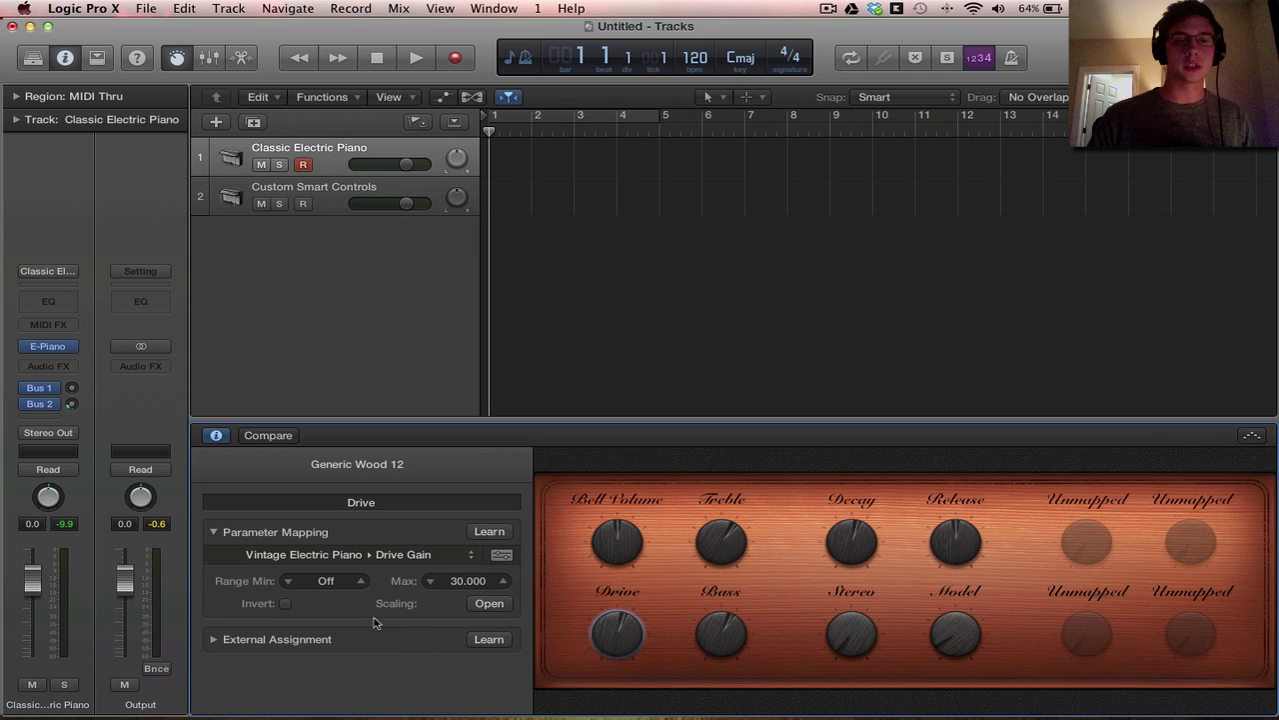
left_click_drag(347, 590, 318, 580)
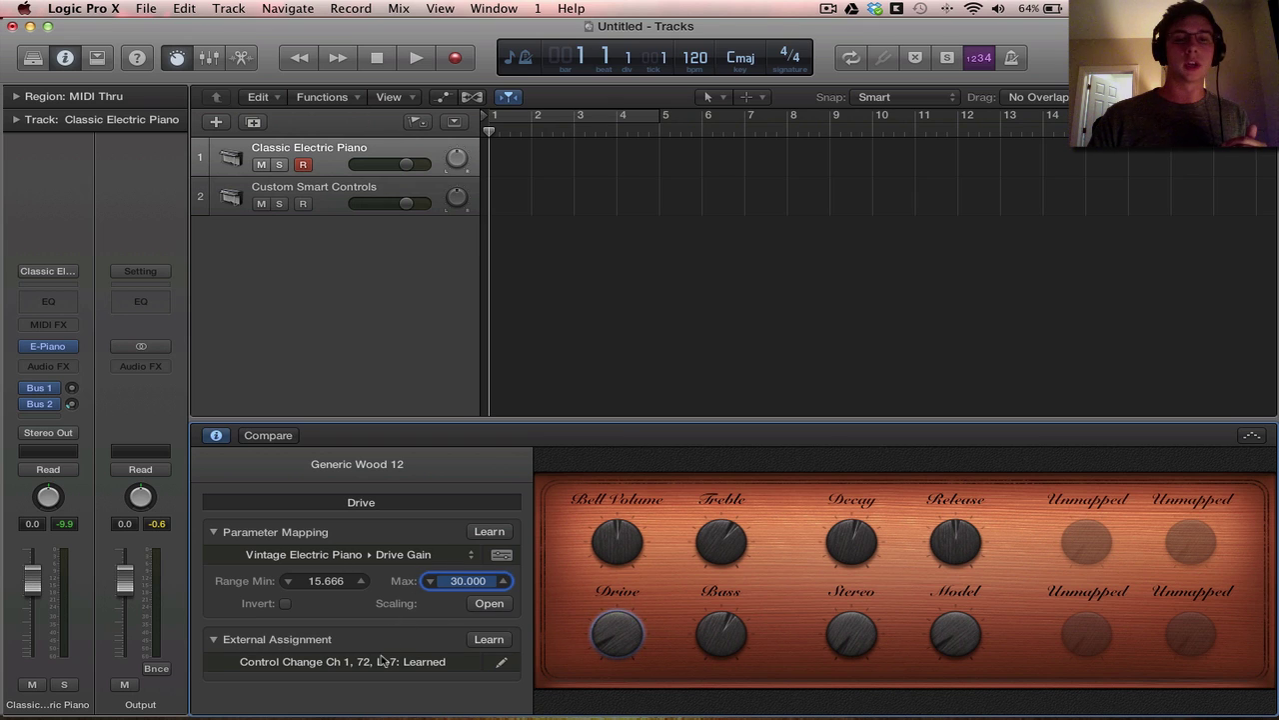
left_click(502, 556)
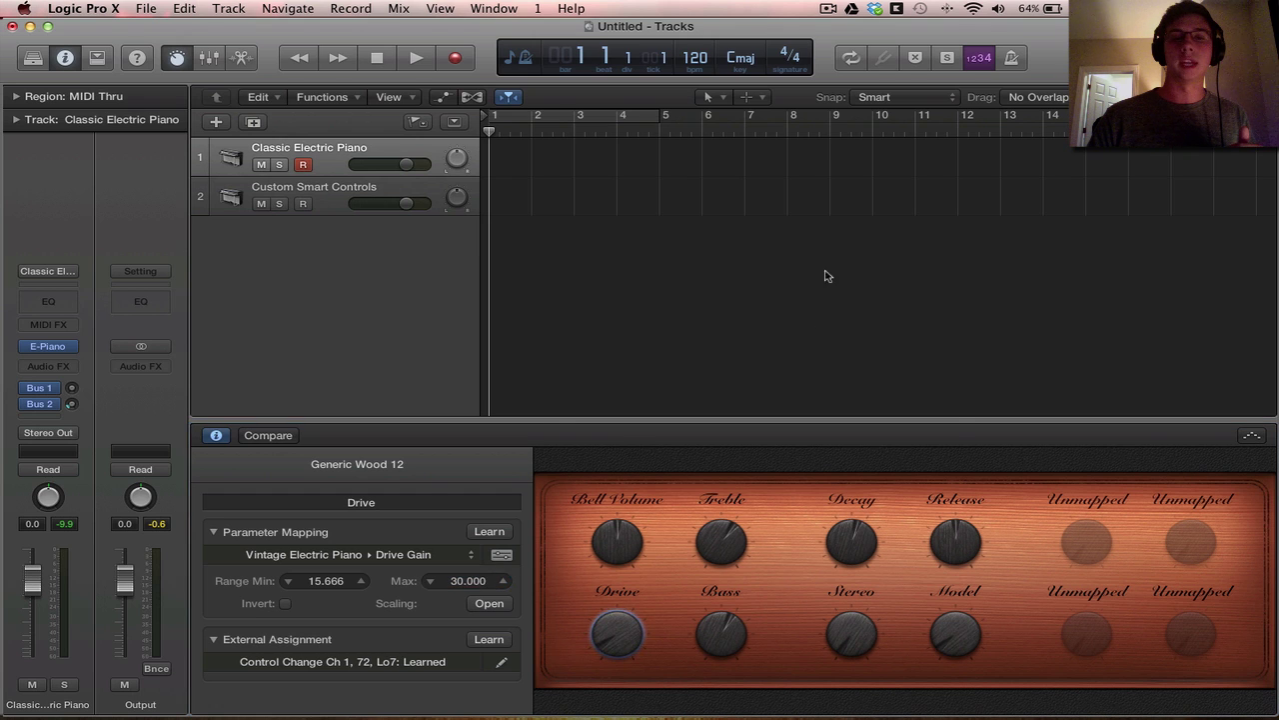
left_click_drag(587, 15, 997, 38)
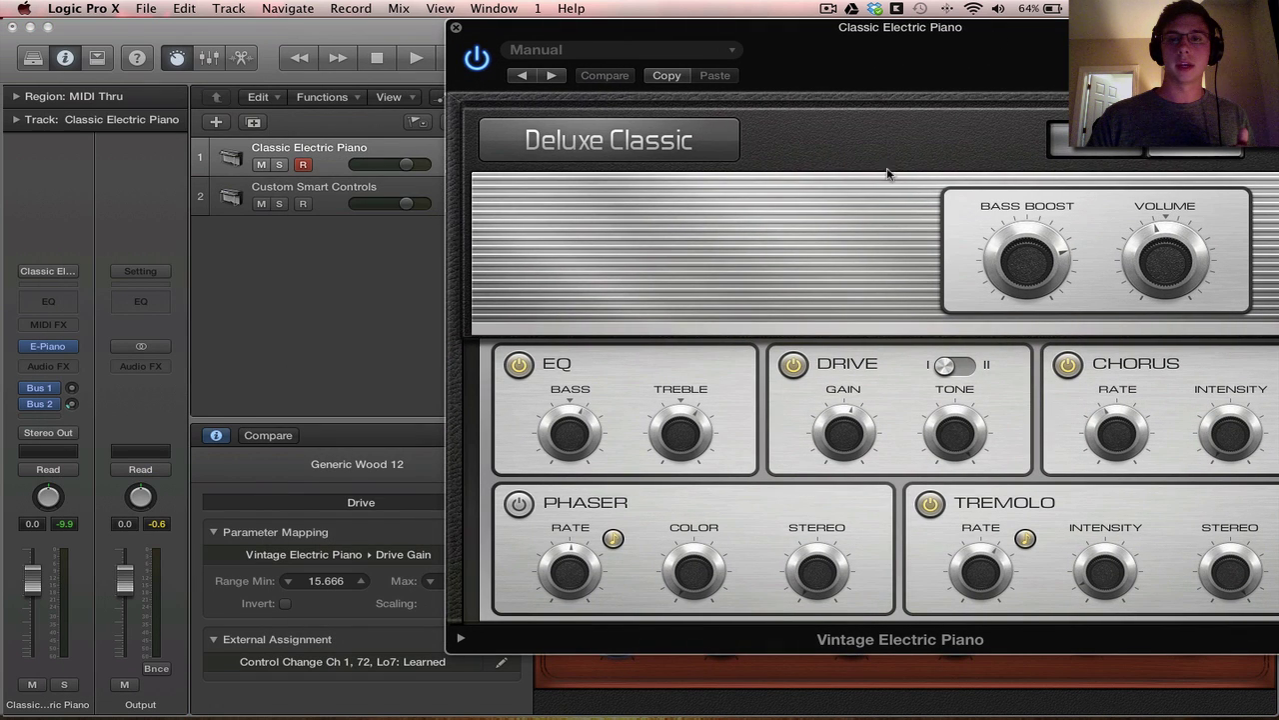
- Turn the Drive knob up and down to confirm Gain stops at 15.666, then close the plug-in window
left_click_drag(853, 30, 1062, 32)
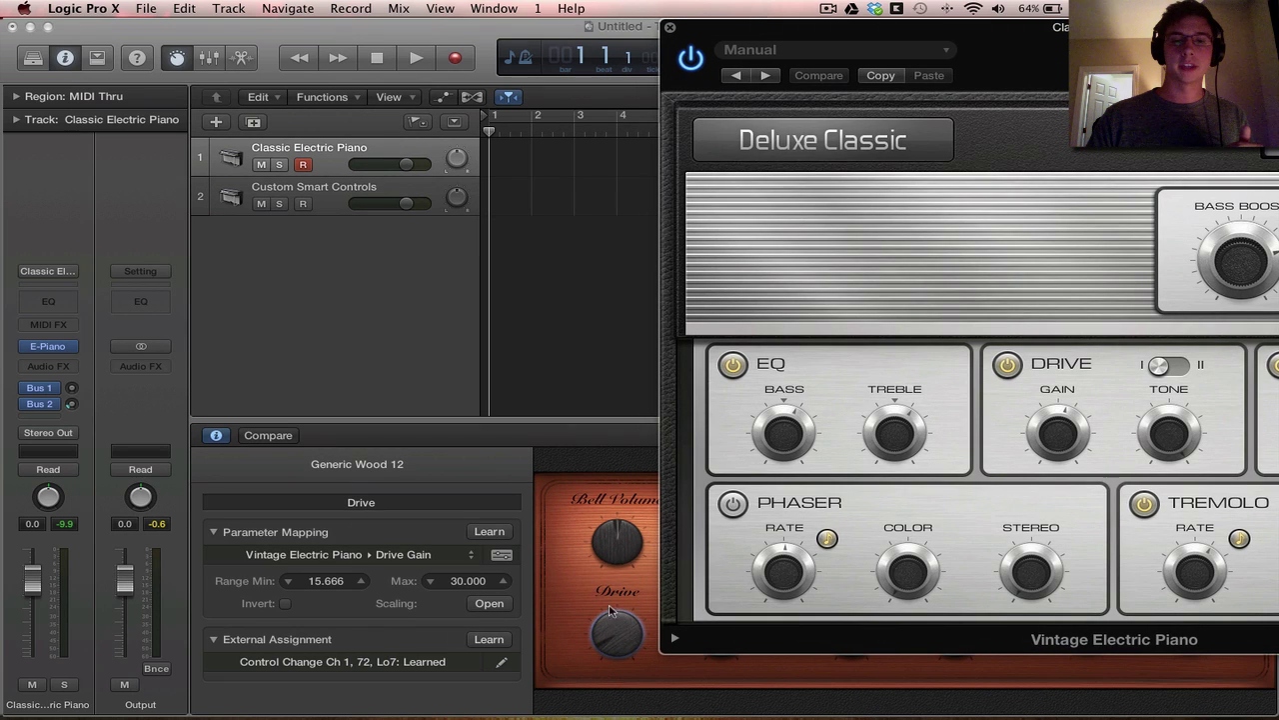
left_click_drag(608, 642, 583, 406)
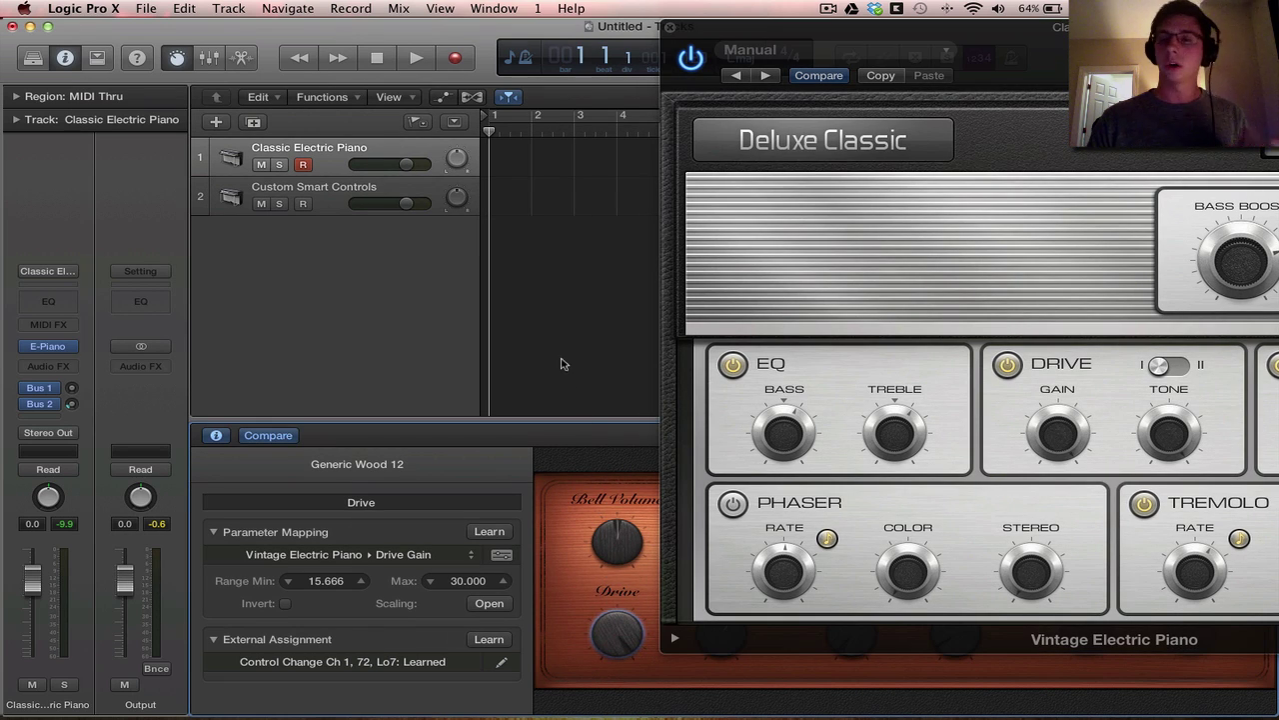
left_click_drag(624, 630, 602, 716)
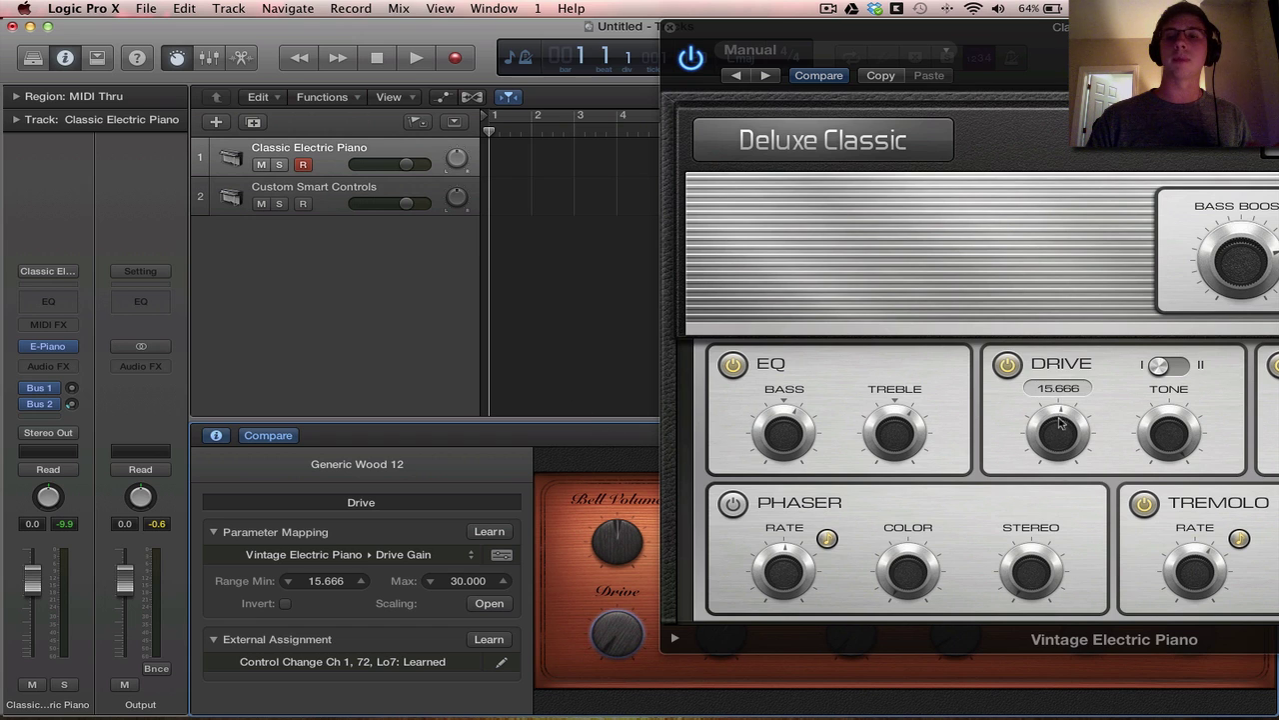
left_click_drag(1019, 63, 761, 73)
left_click(413, 42)
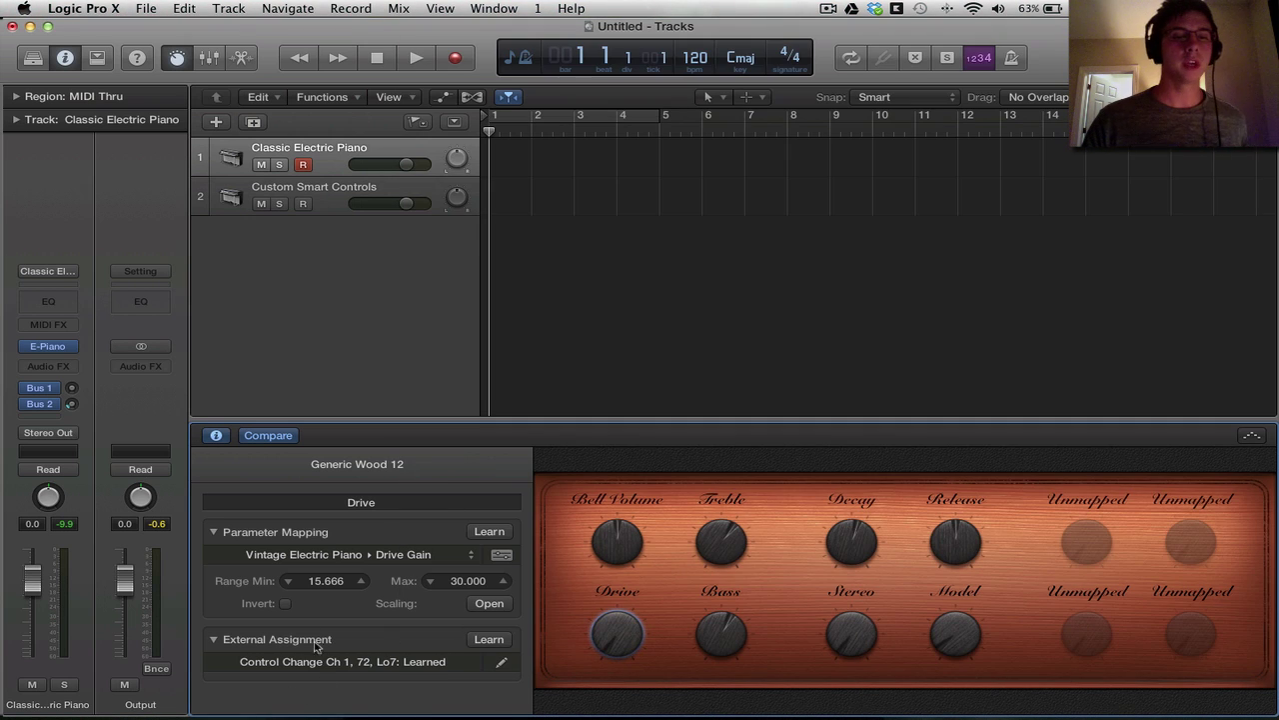
- Enable Invert on the Drive Gain mapping (15.666–30.000) and test it in the Vintage Electric Piano window
left_click(286, 604)
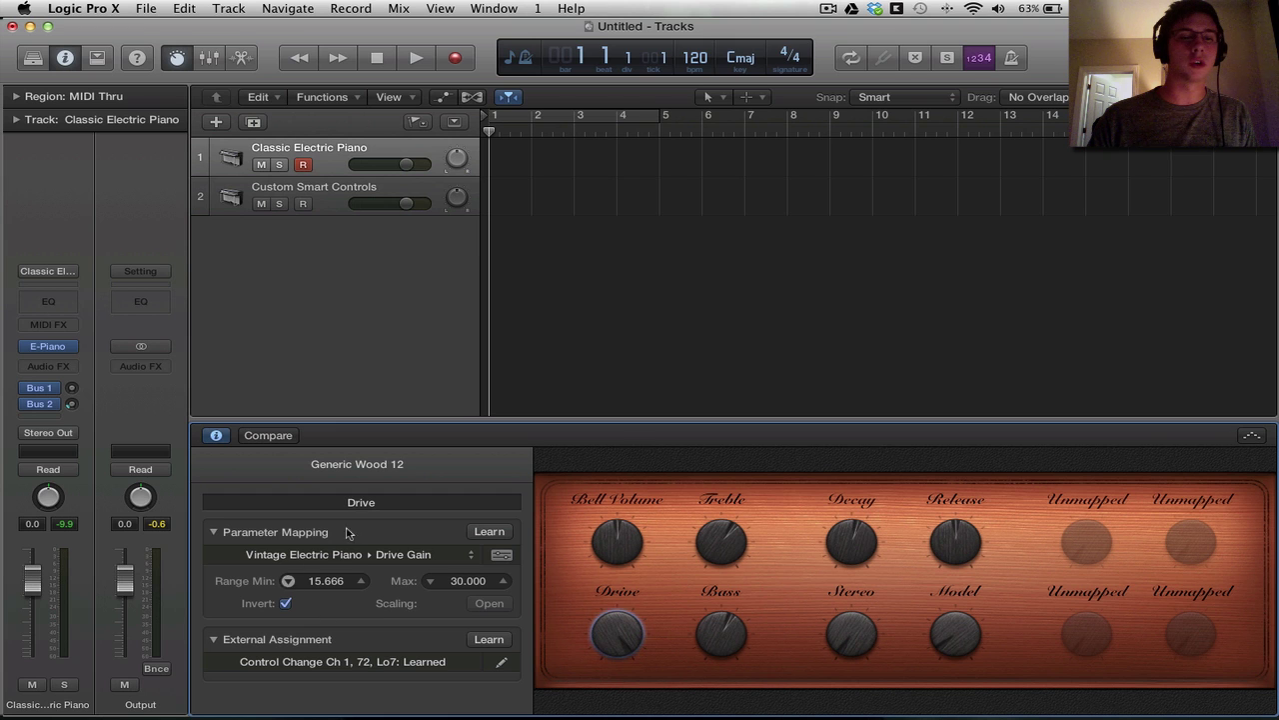
double_click(558, 526)
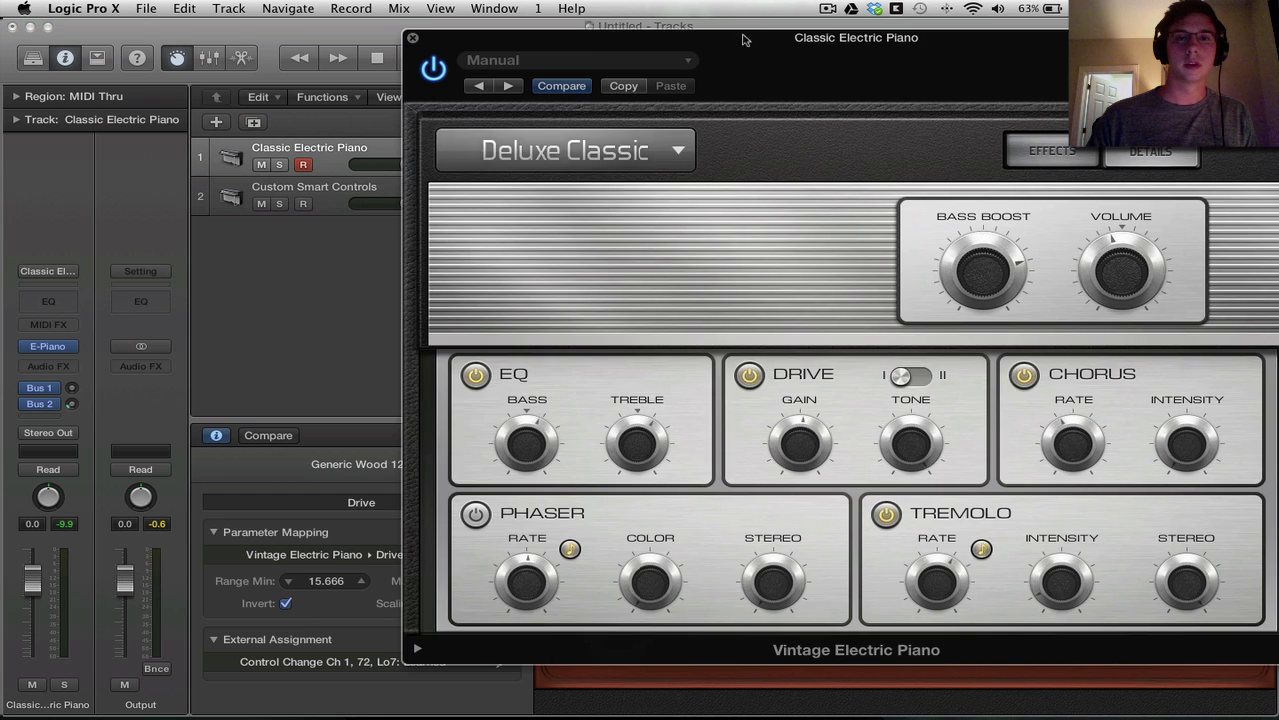
left_click_drag(612, 533, 978, 523)
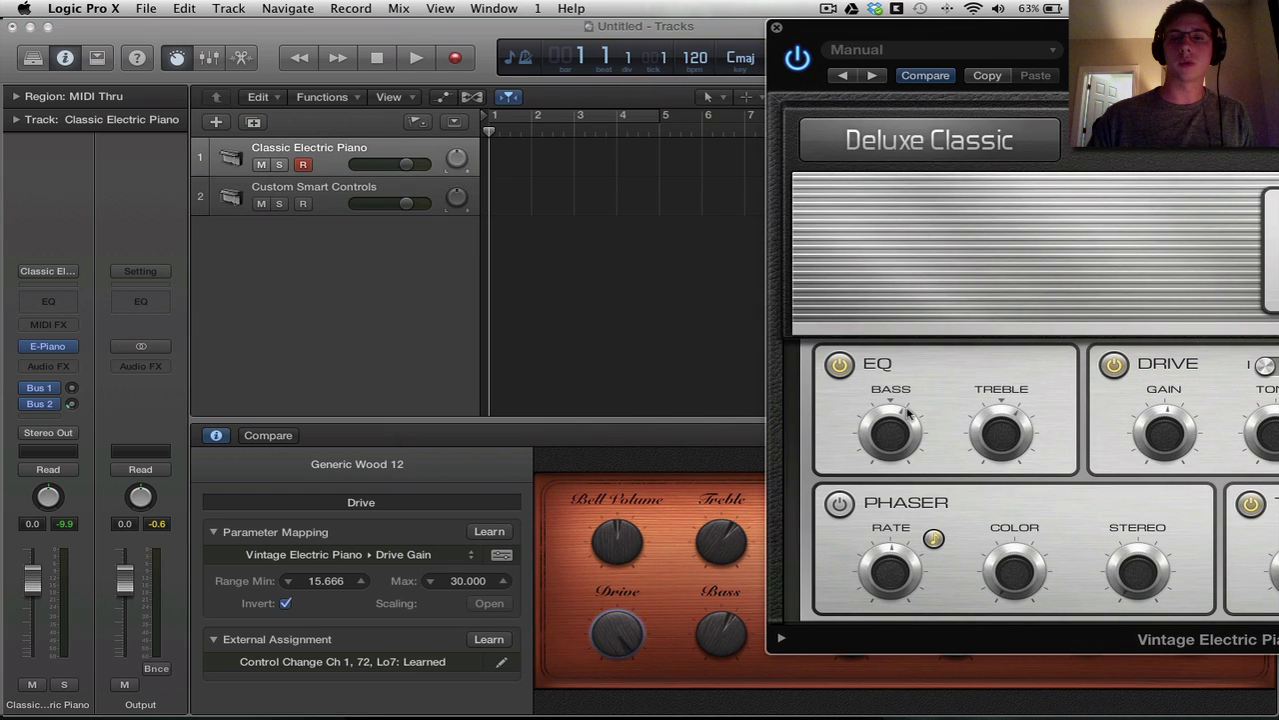
left_click(640, 640)
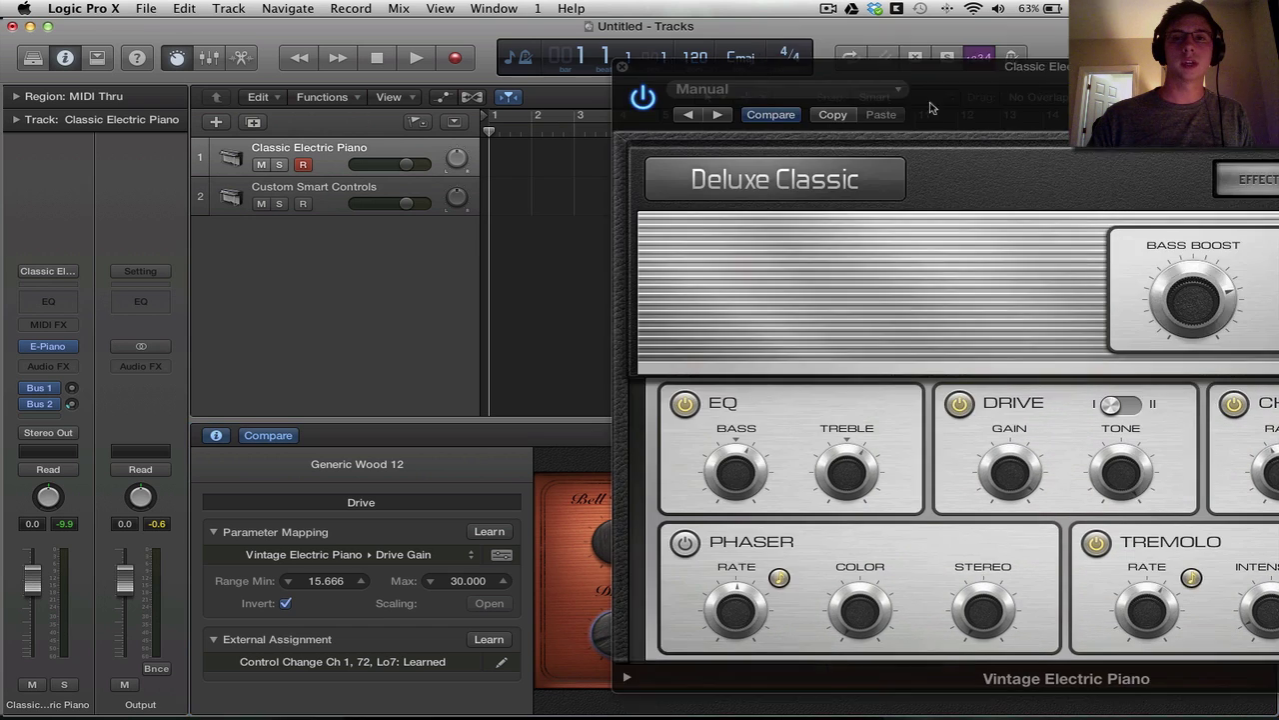
key("super+w")
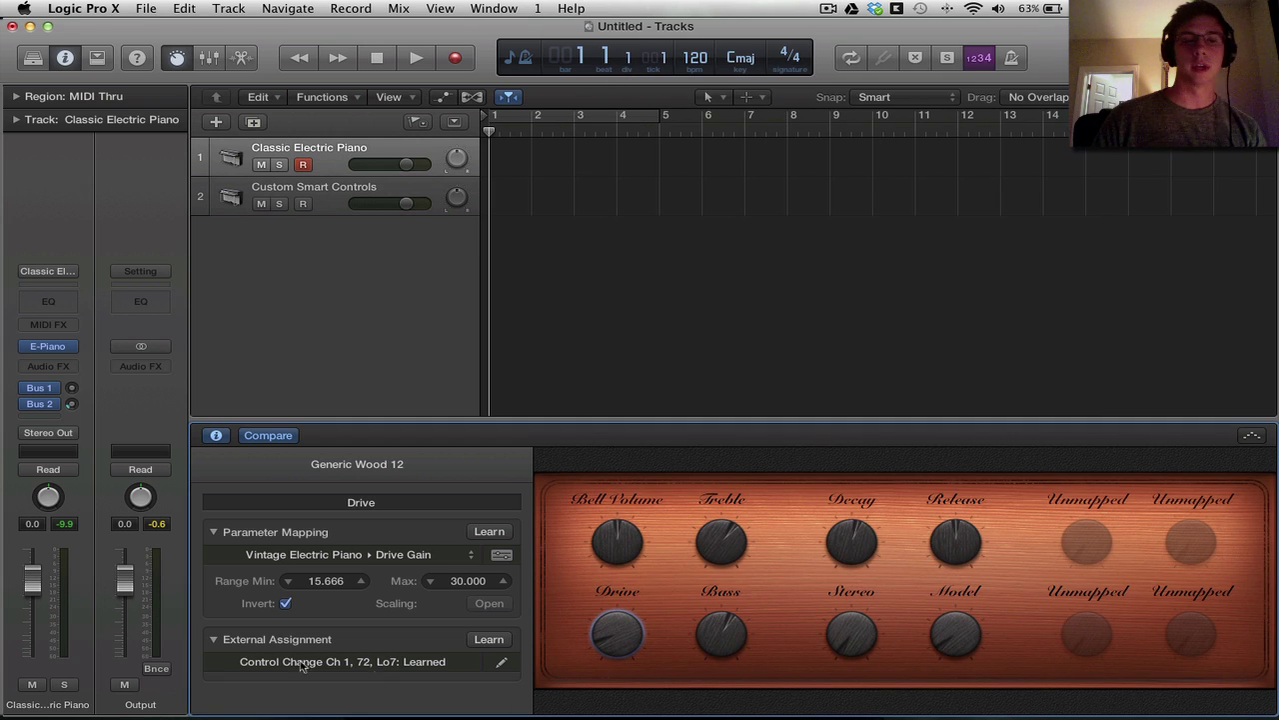
- Un-invert Drive Gain, open its scaling curve, and learn the Drive knob to CC 73 on channel 1
left_click(286, 604)
left_click(489, 604)
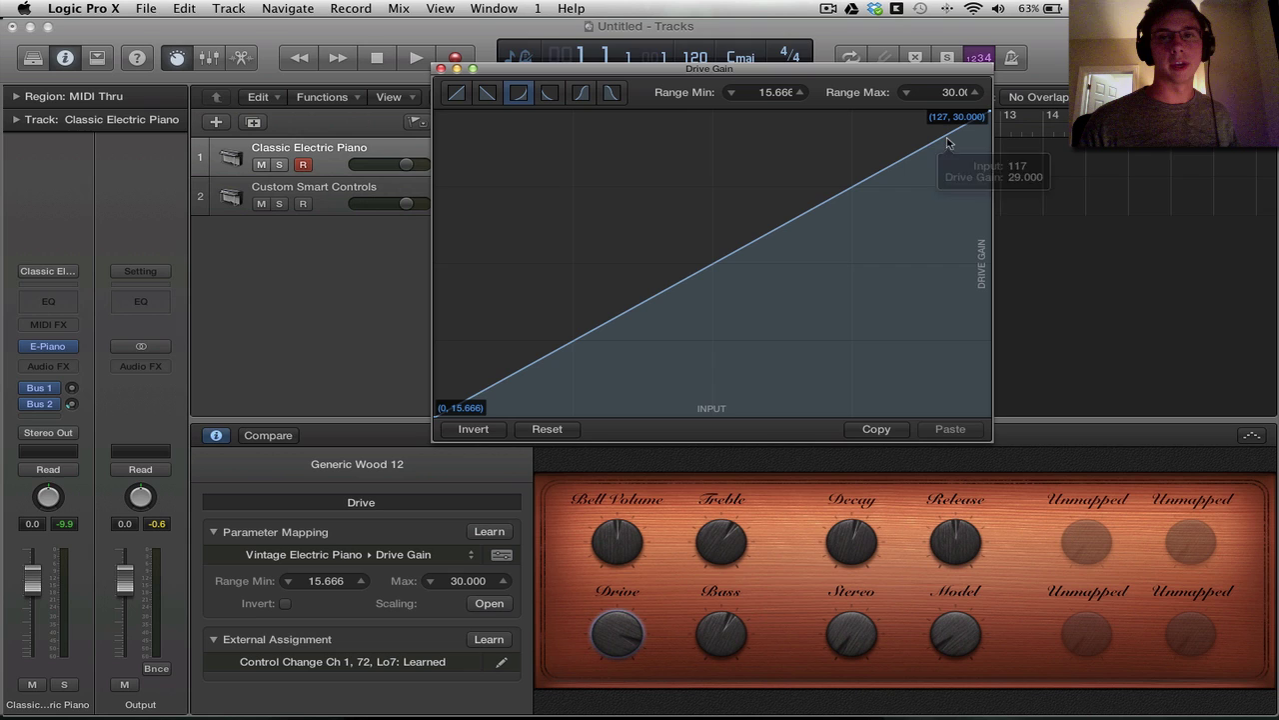
key("F12")
key("F12")
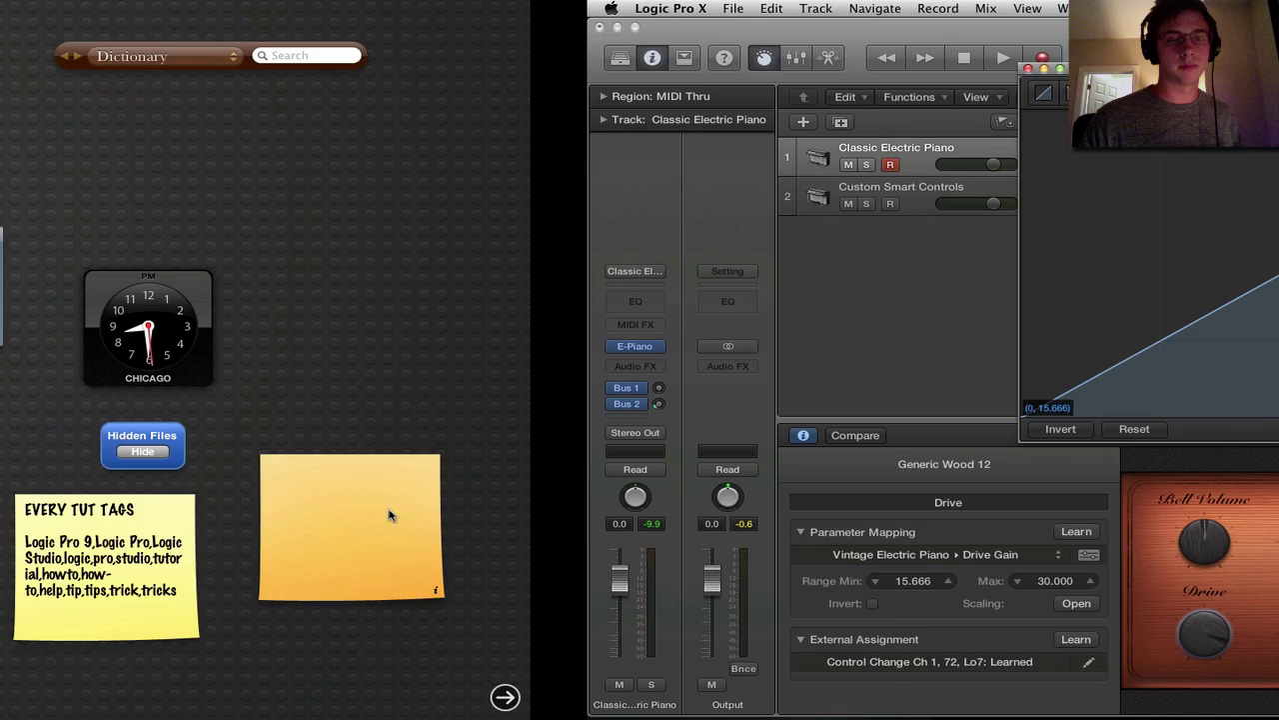
left_click(505, 640)
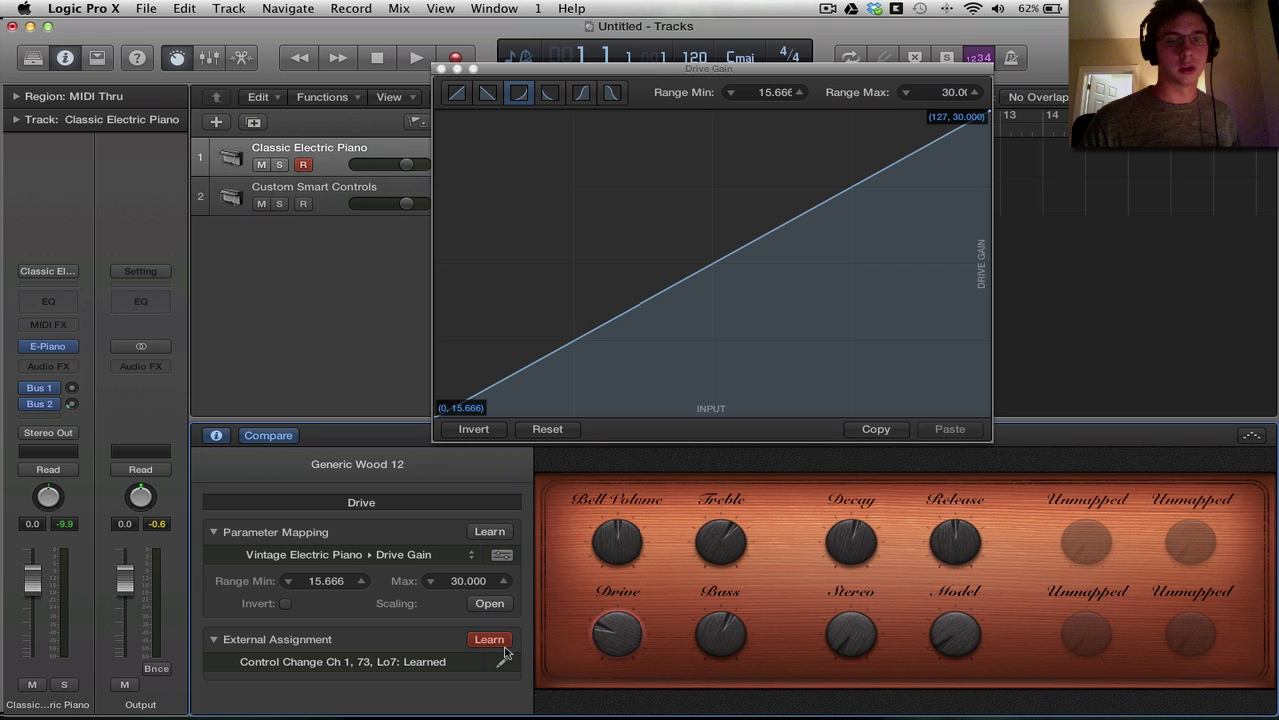
left_click(505, 640)
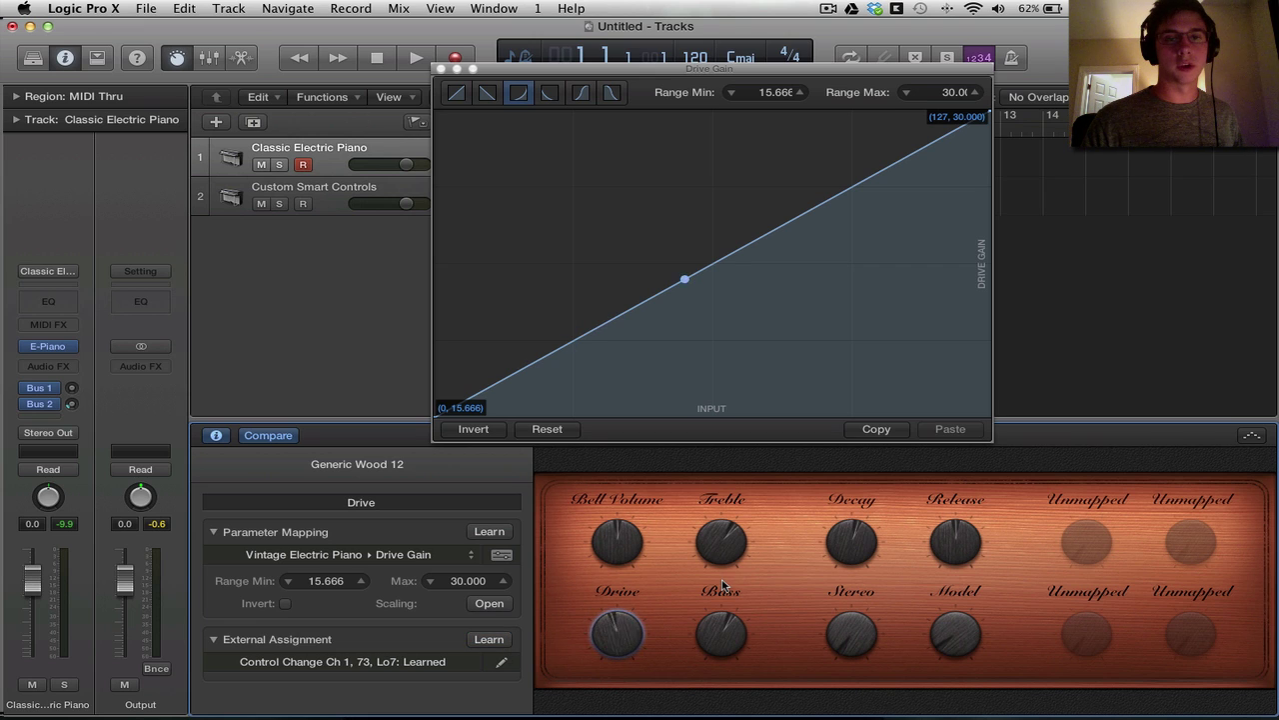
- Shape the Drive Gain curve as exponential, adding nodes near inputs 20 and 111
left_click(518, 92)
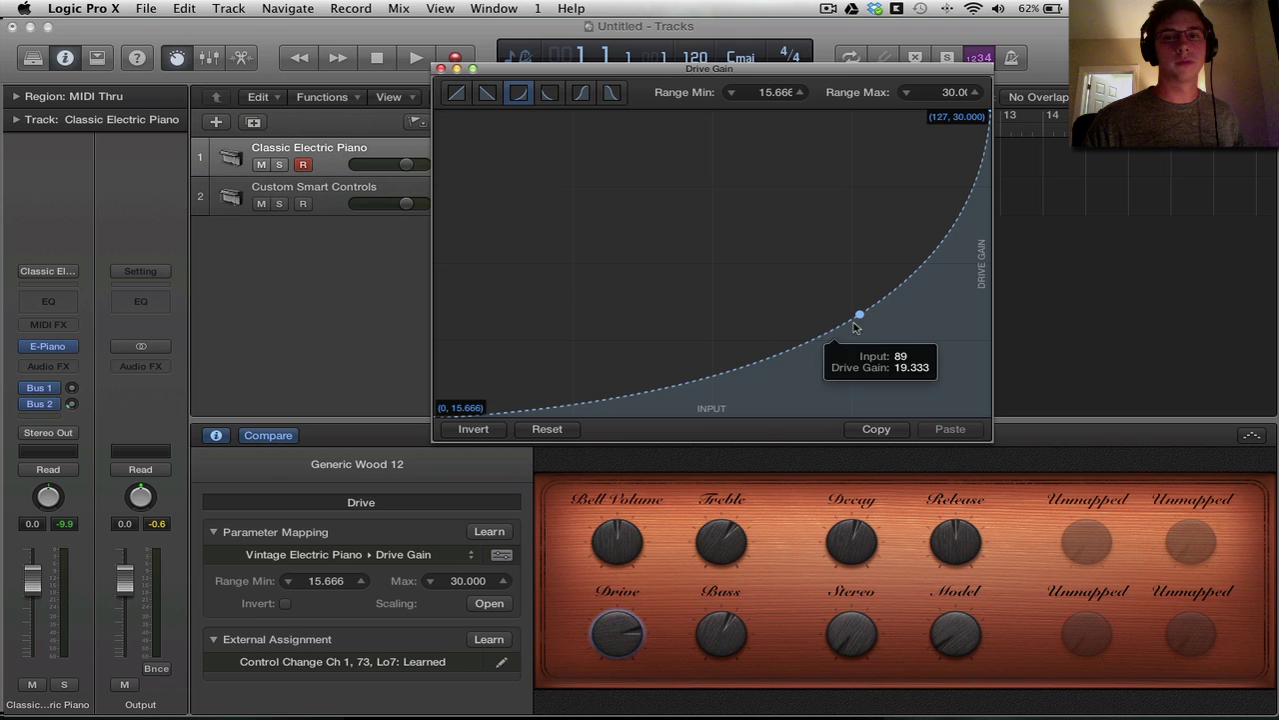
left_click_drag(873, 313, 796, 339)
left_click(717, 371)
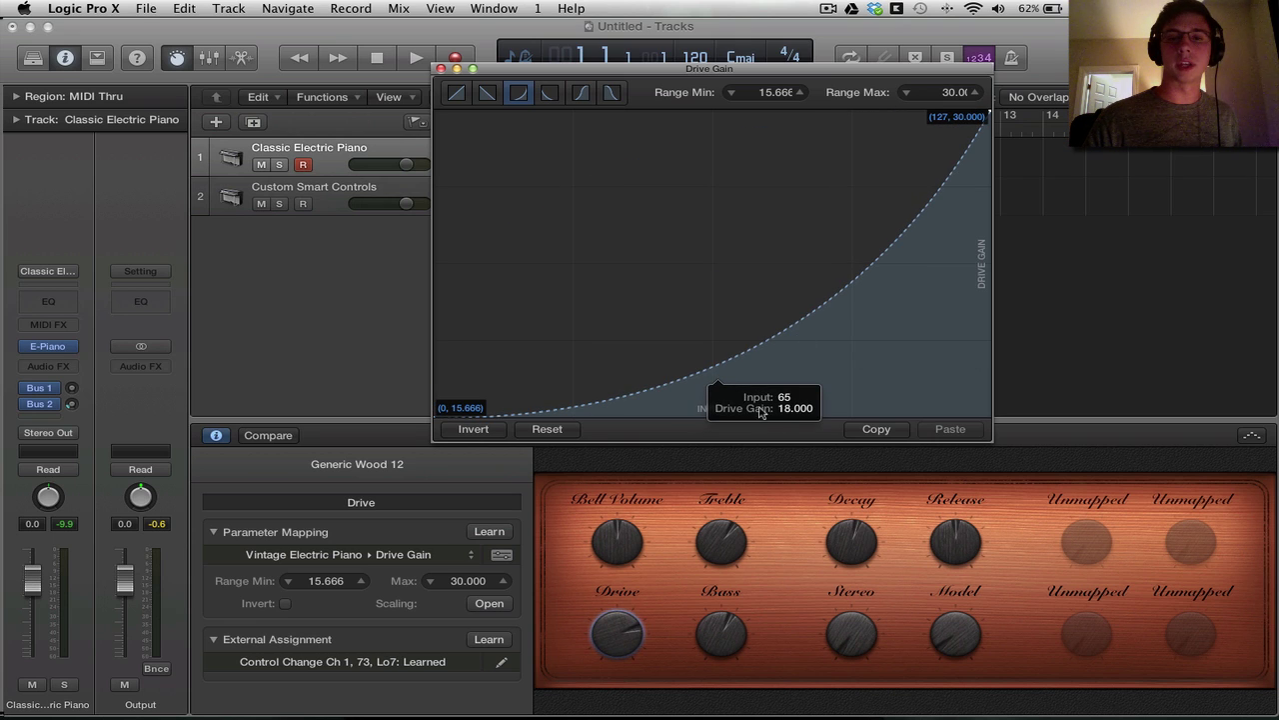
left_click_drag(903, 329, 924, 233)
left_click(921, 223)
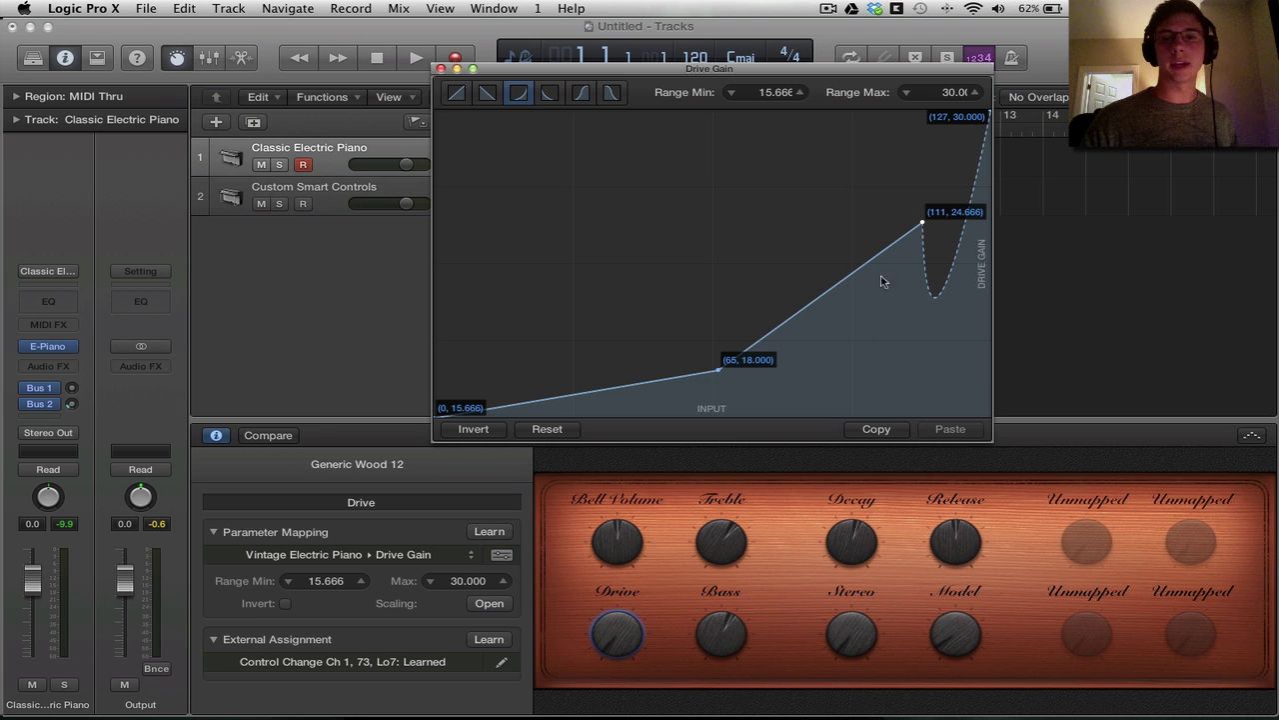
left_click_drag(720, 369, 522, 308)
left_click_drag(921, 224, 767, 282)
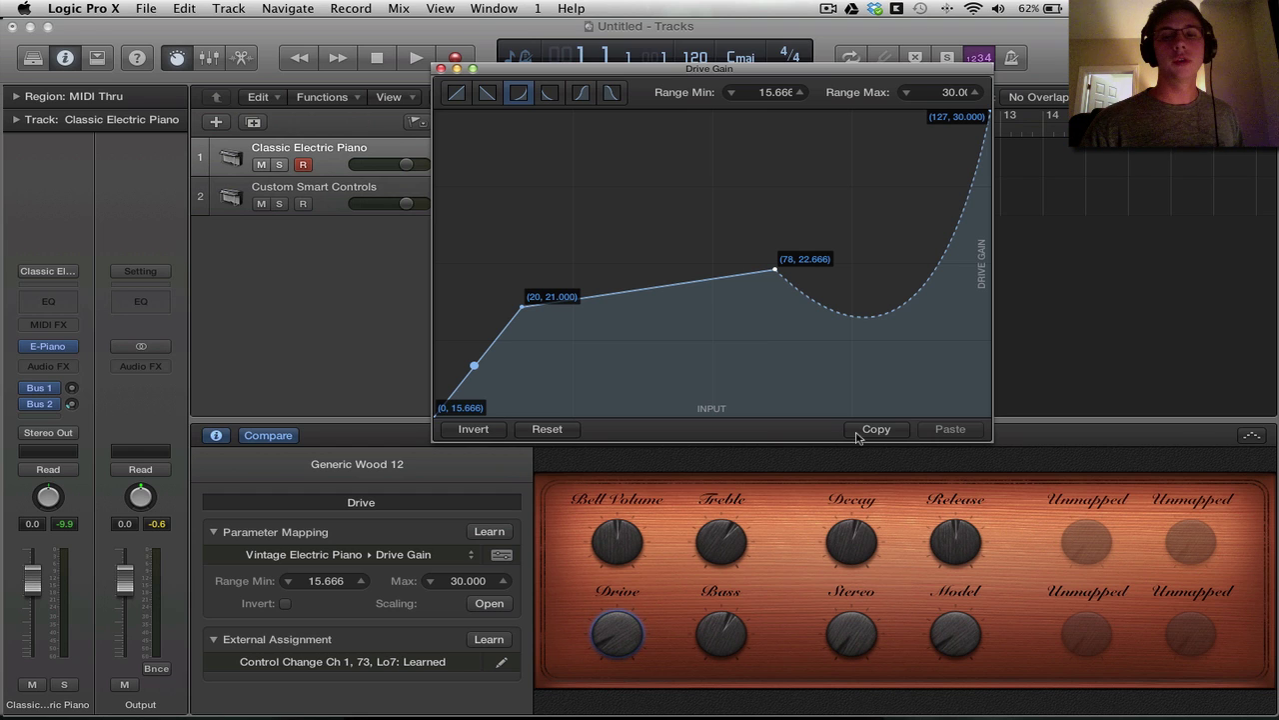
- Toggle Invert off again, reset the curve to a straight line, and close the scaling window
left_click(475, 430)
left_click(476, 430)
left_click(552, 429)
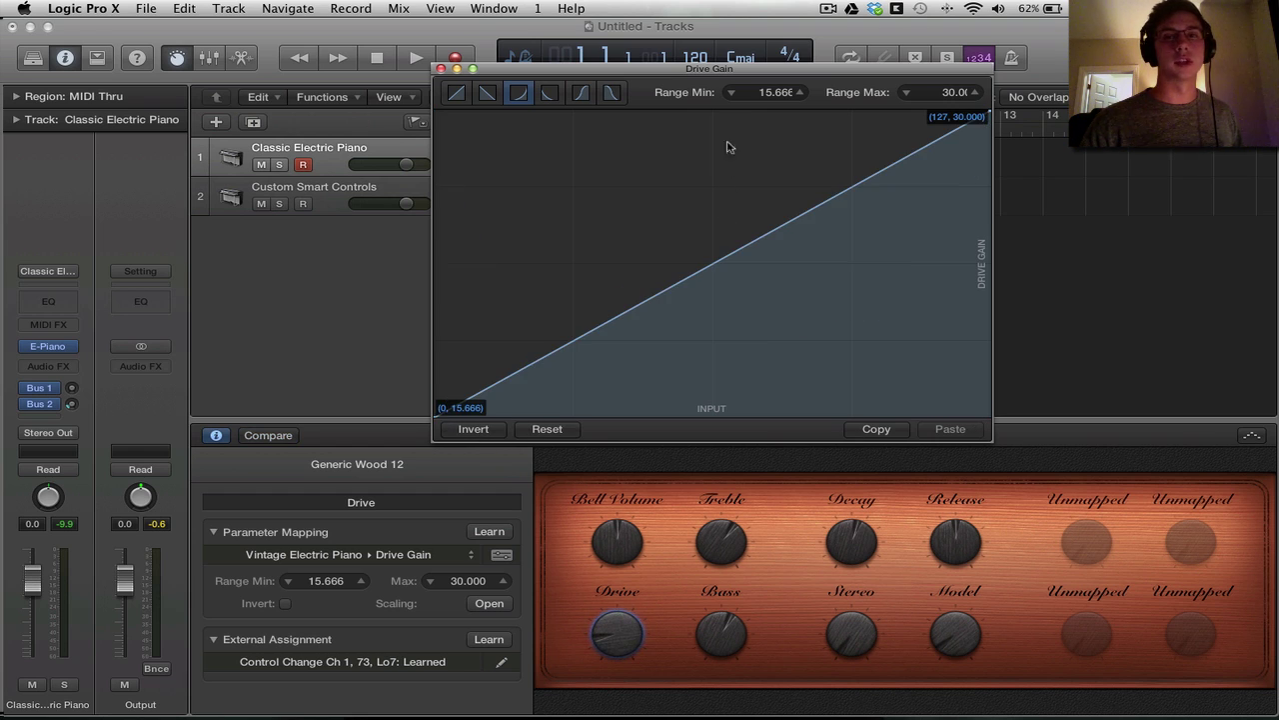
mouse_move(703, 76)
left_mouse_down()
mouse_move(680, 74)
mouse_move(707, 67)
left_mouse_up()
left_click(488, 61)
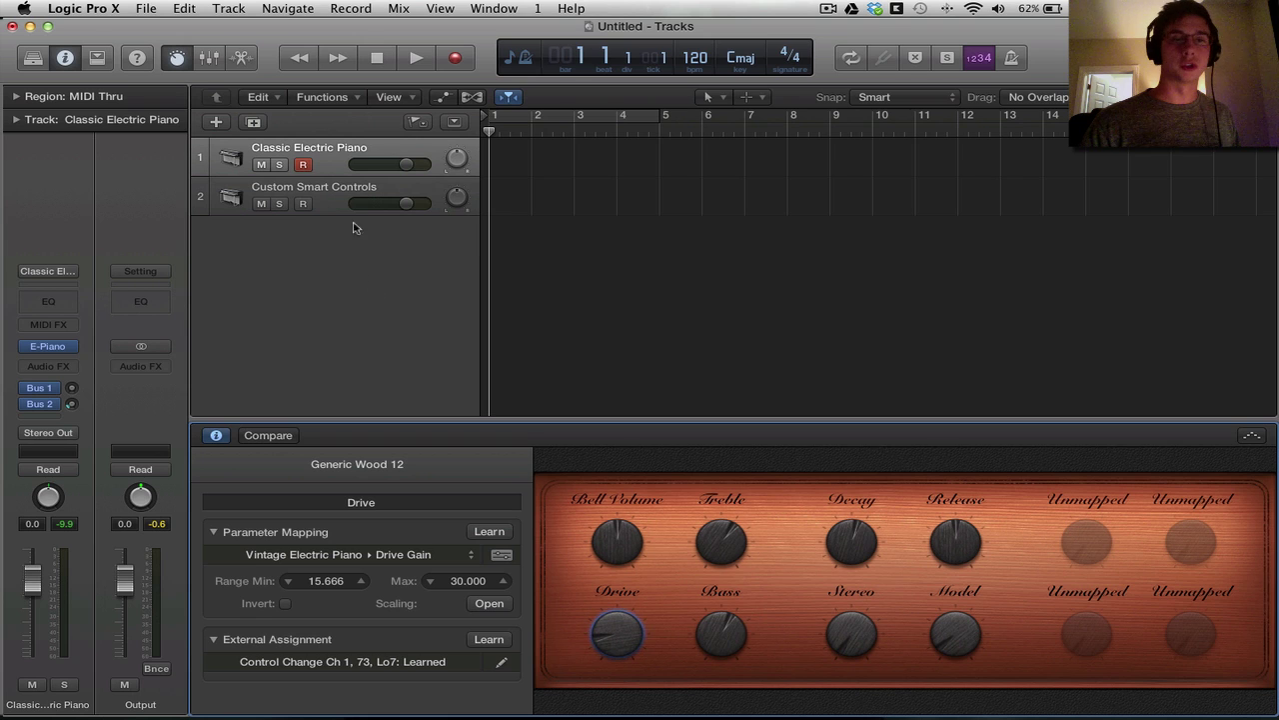
- On the Custom Smart Controls track, add an unmapped second mapping to the Reverb knob's Send 2
left_click(332, 190)
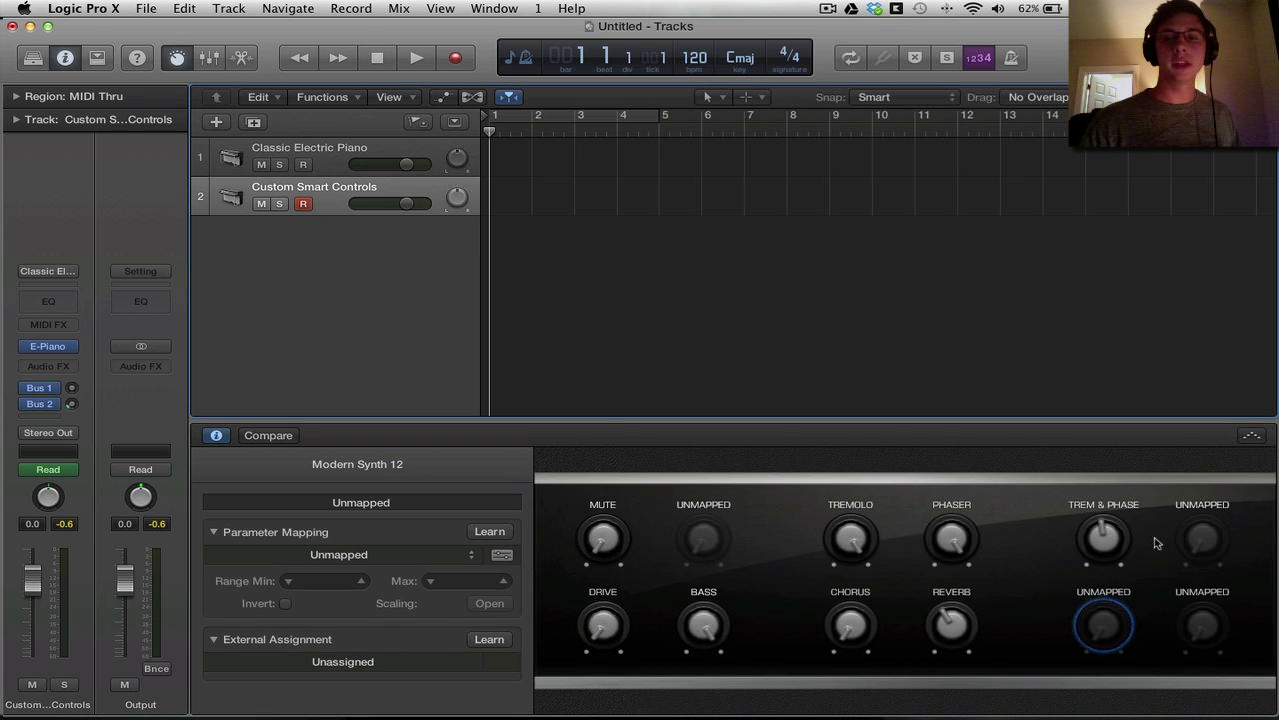
left_click(1093, 555)
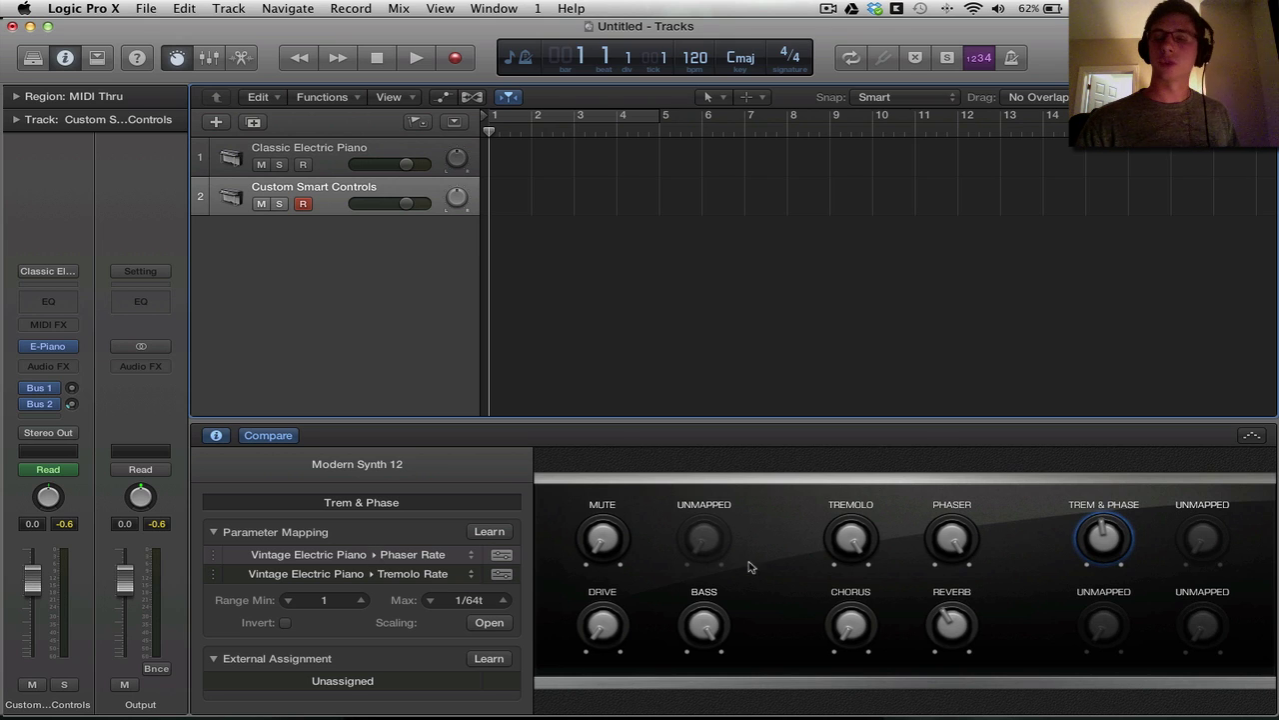
left_click(944, 632)
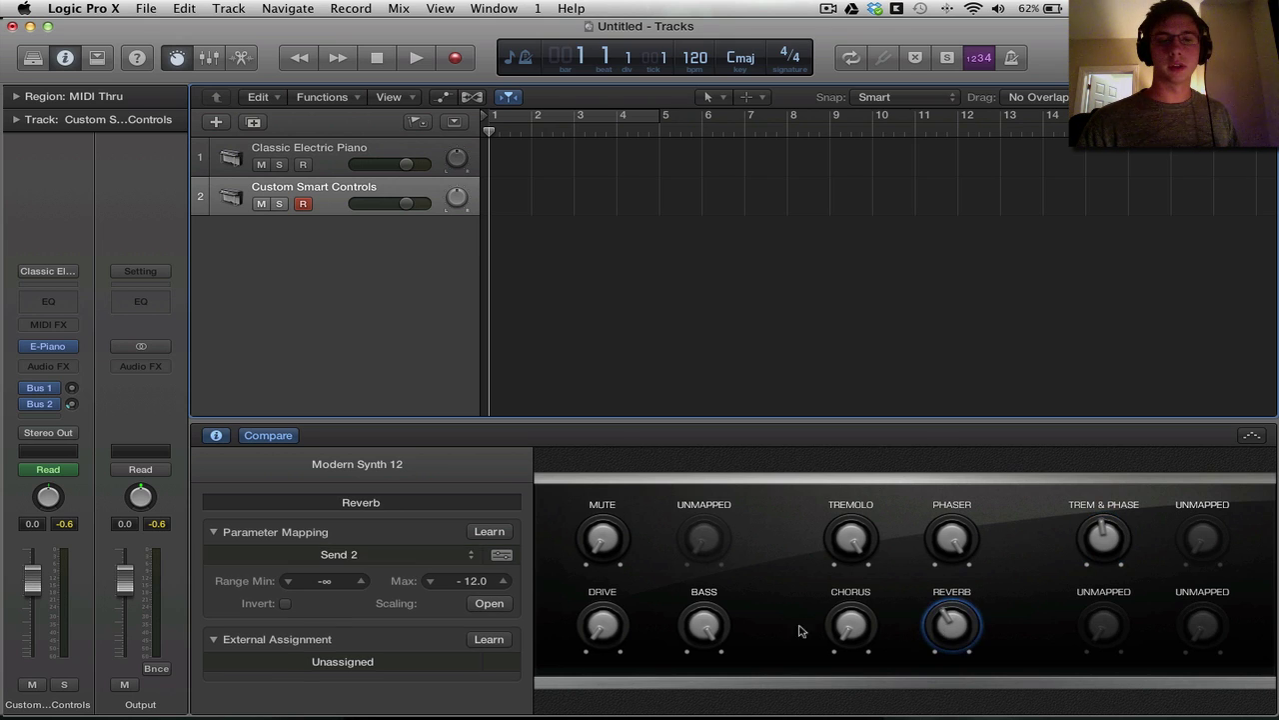
left_click(372, 553)
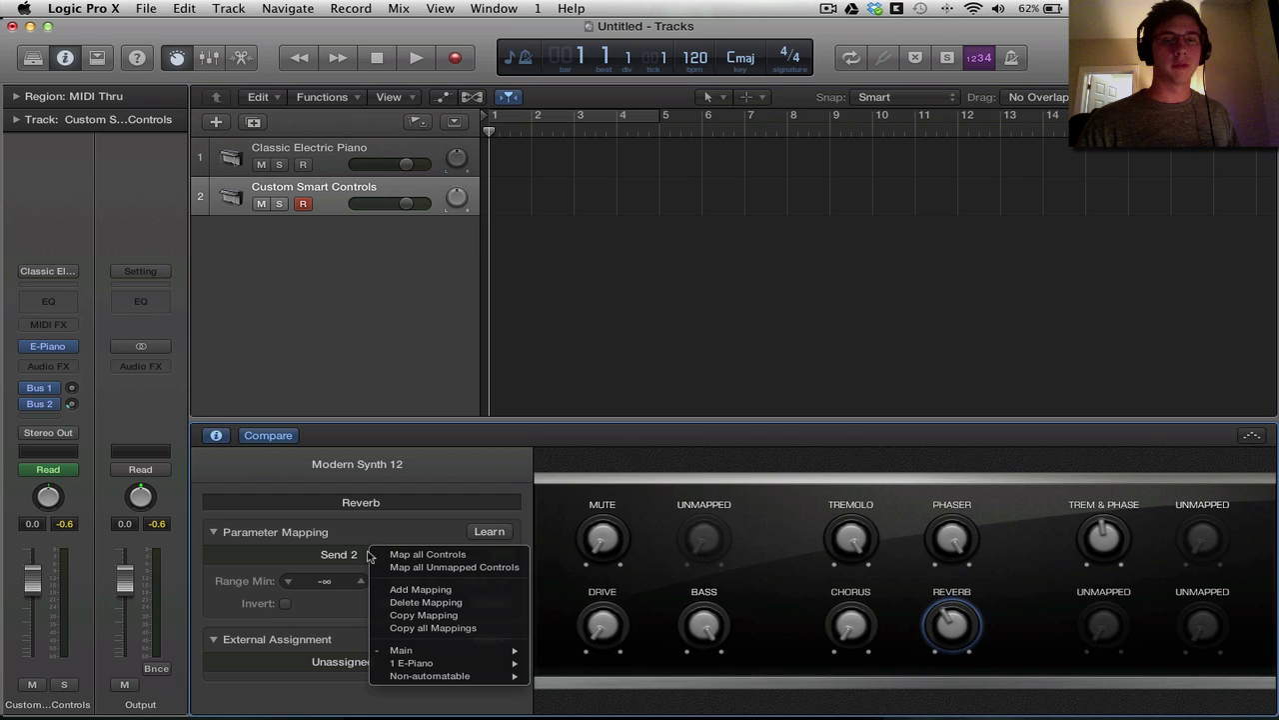
left_click(430, 592)
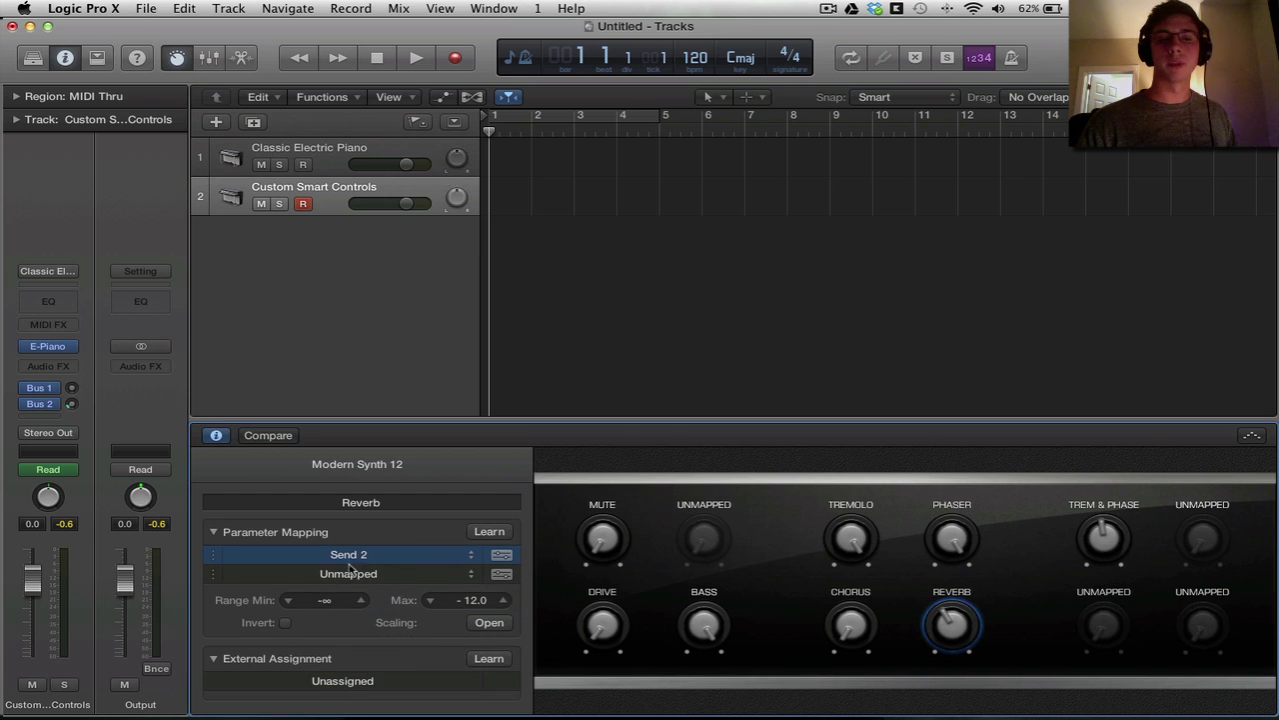
left_click(1107, 548)
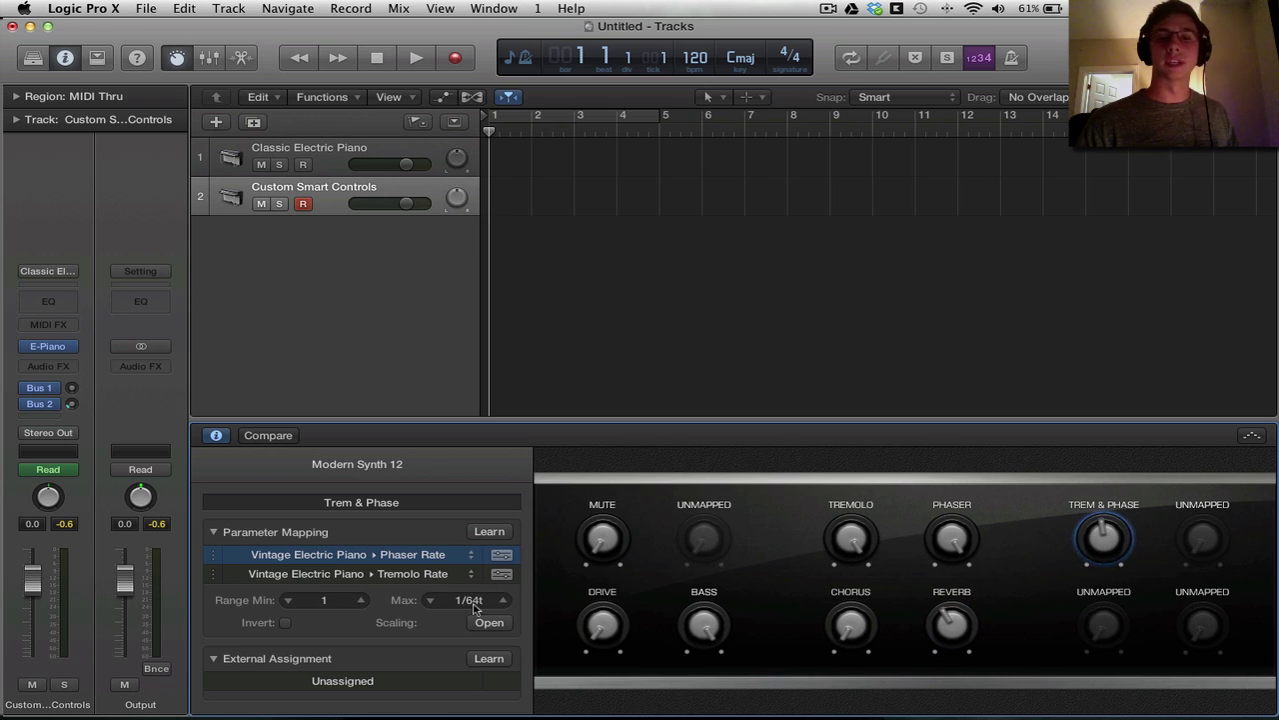
- Learn the Trem & Phase knob to Control Change Ch 1, 73 from a hardware knob
right_click(414, 573)
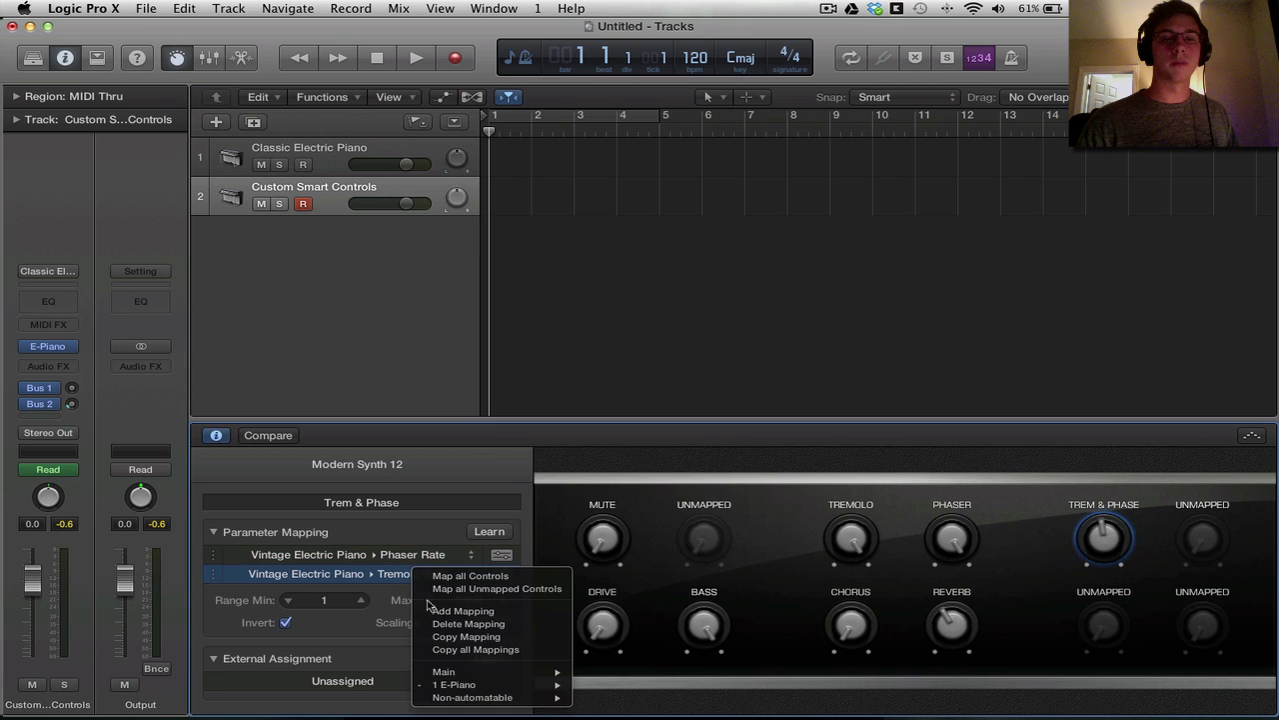
left_click(379, 619)
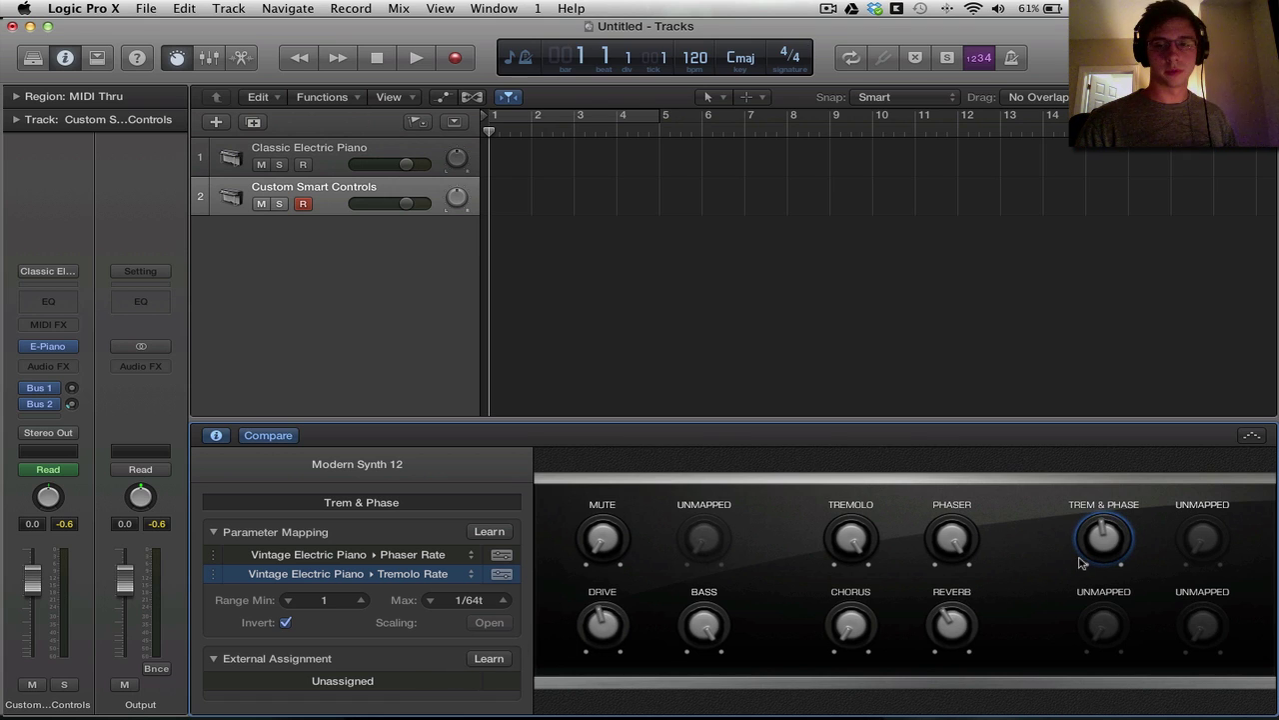
left_click(489, 660)
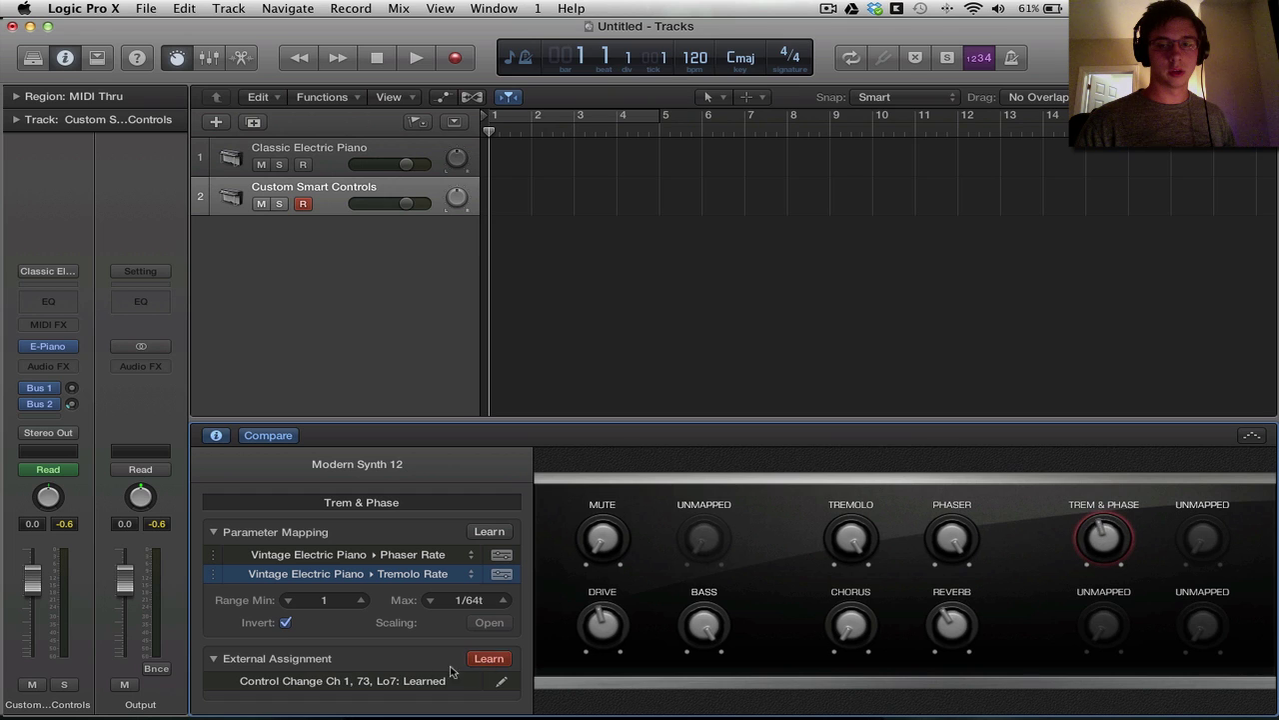
left_click(489, 659)
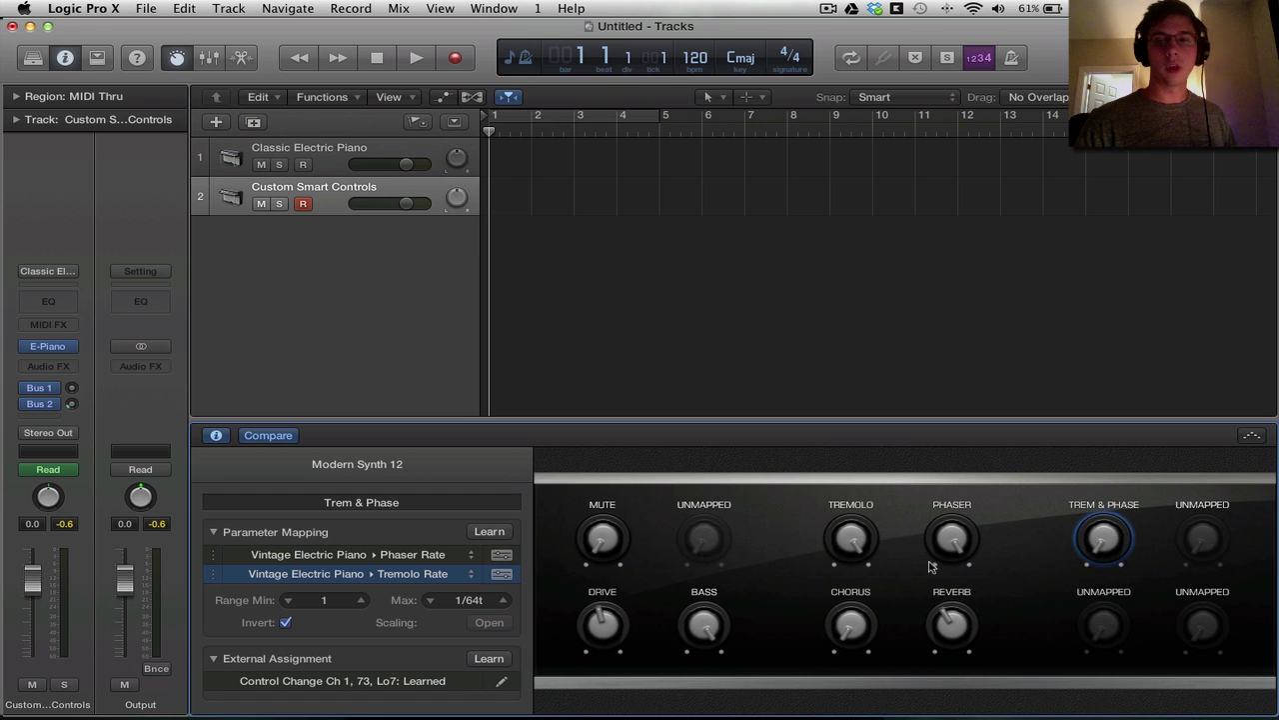